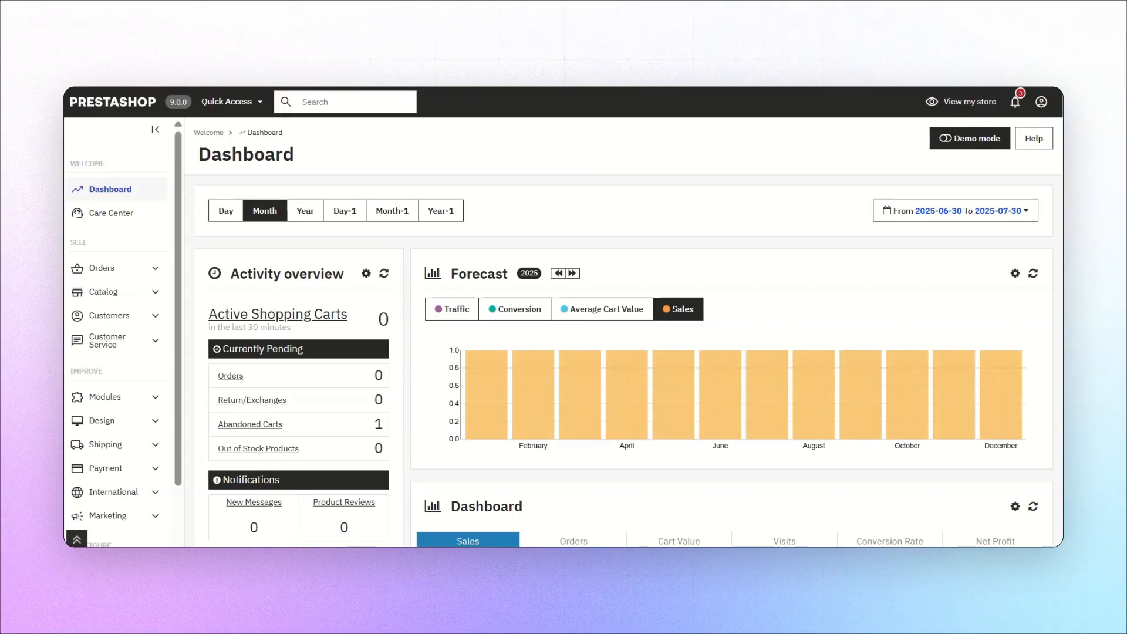
Open the configuration page of the installed Payment Extra Fee or Discount module
{"action": "left_click", "coordinate": [101, 399]}
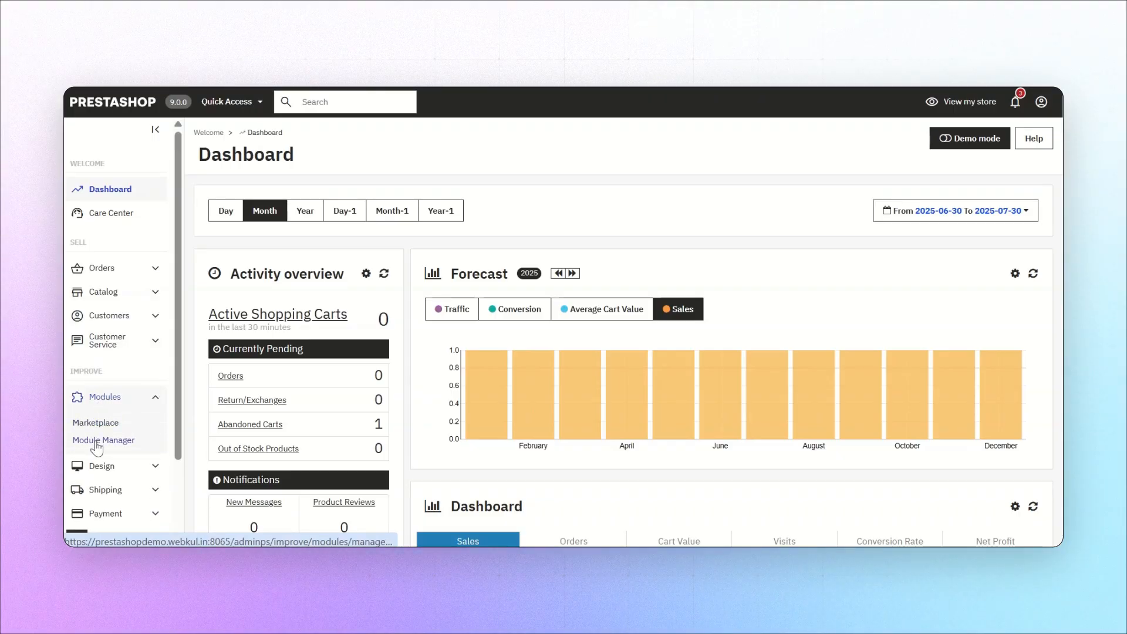
{"action": "left_click", "coordinate": [97, 440]}
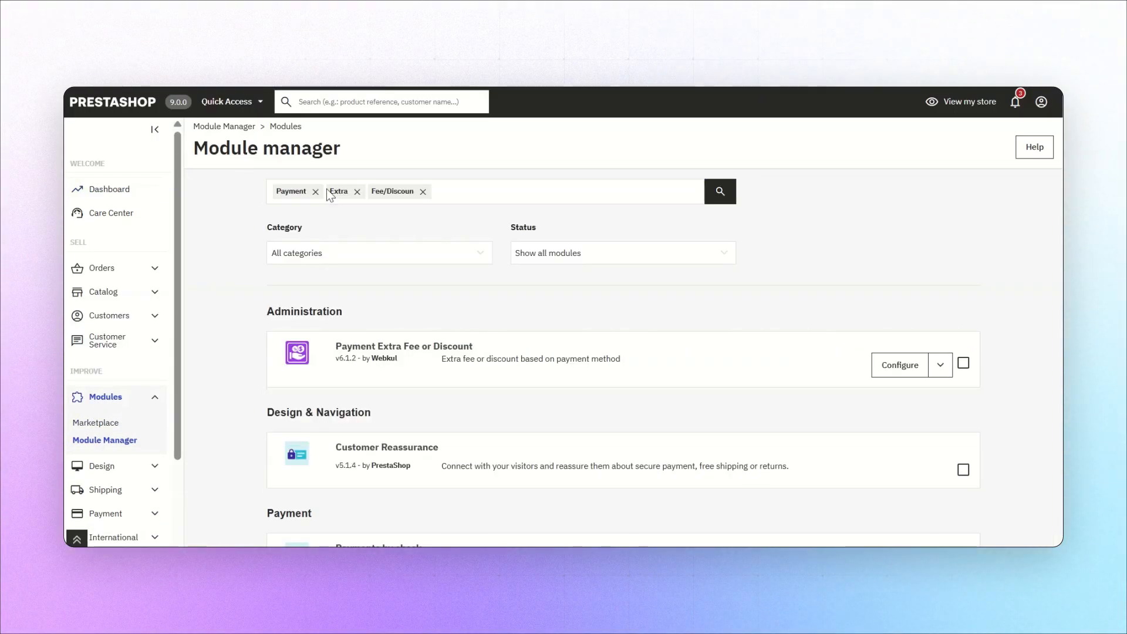
{"action": "left_click", "coordinate": [886, 368]}
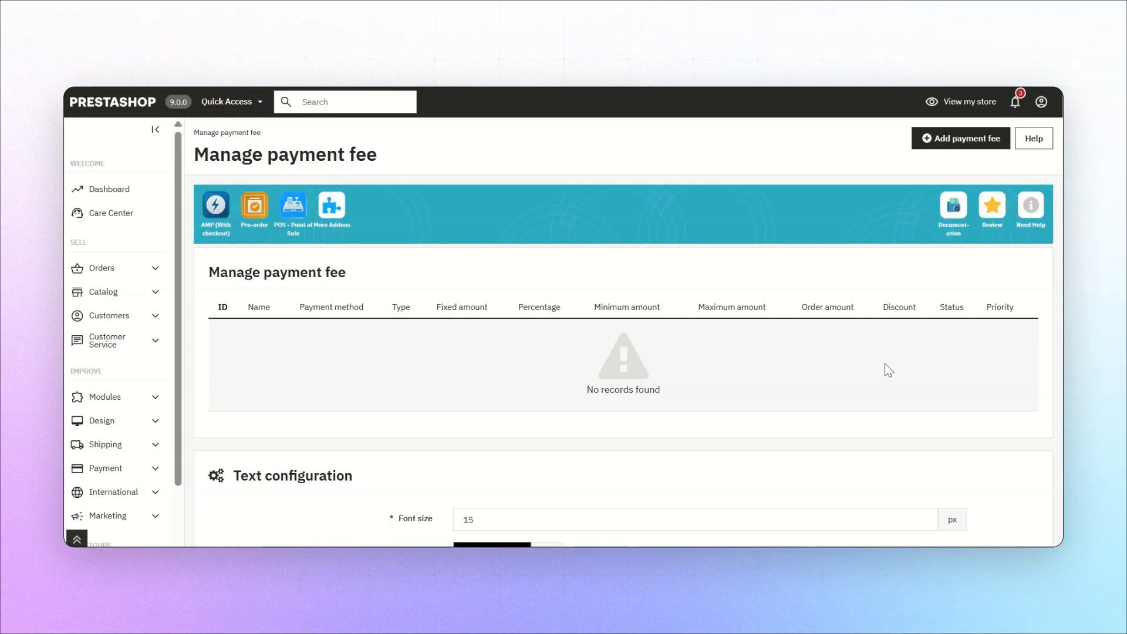
Add a payment fee named "Bankwire discount" for the Bank transfer payment method and enable its Discount condition
{"action": "left_click", "coordinate": [957, 148]}
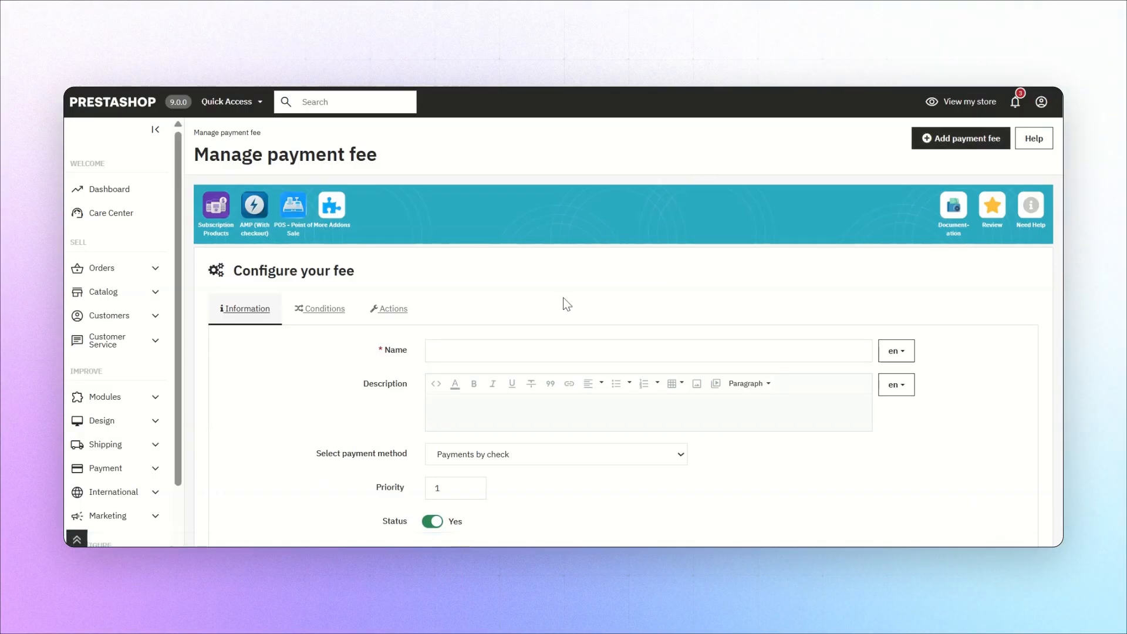
{"action": "left_click", "coordinate": [470, 352]}
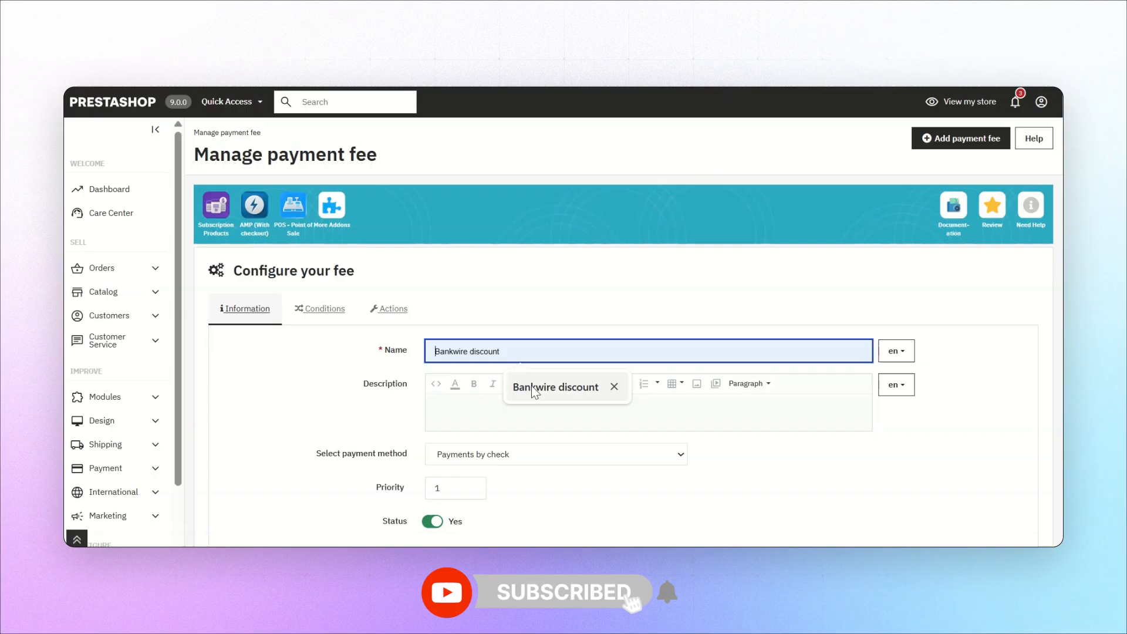
{"action": "left_click", "coordinate": [531, 385]}
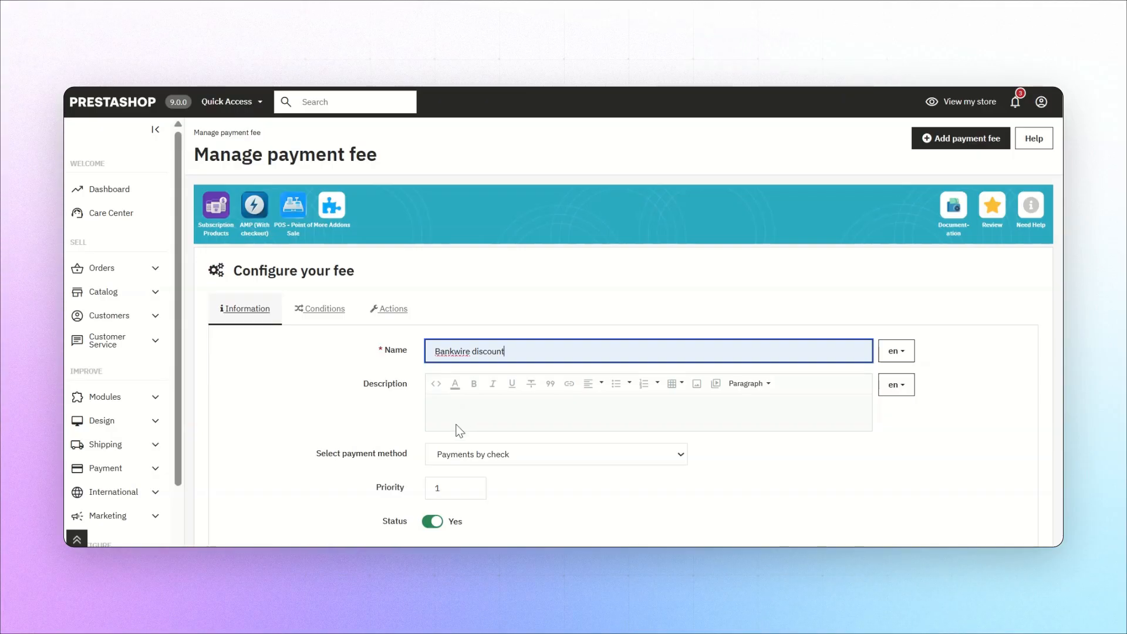
{"action": "left_click", "coordinate": [454, 455]}
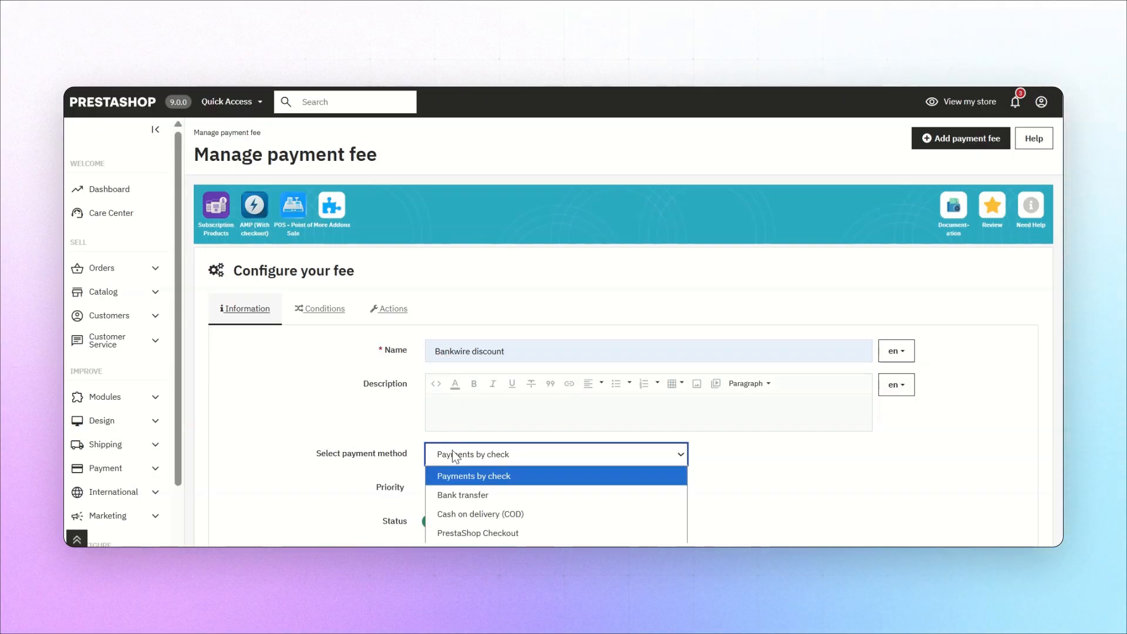
{"action": "left_click", "coordinate": [462, 496]}
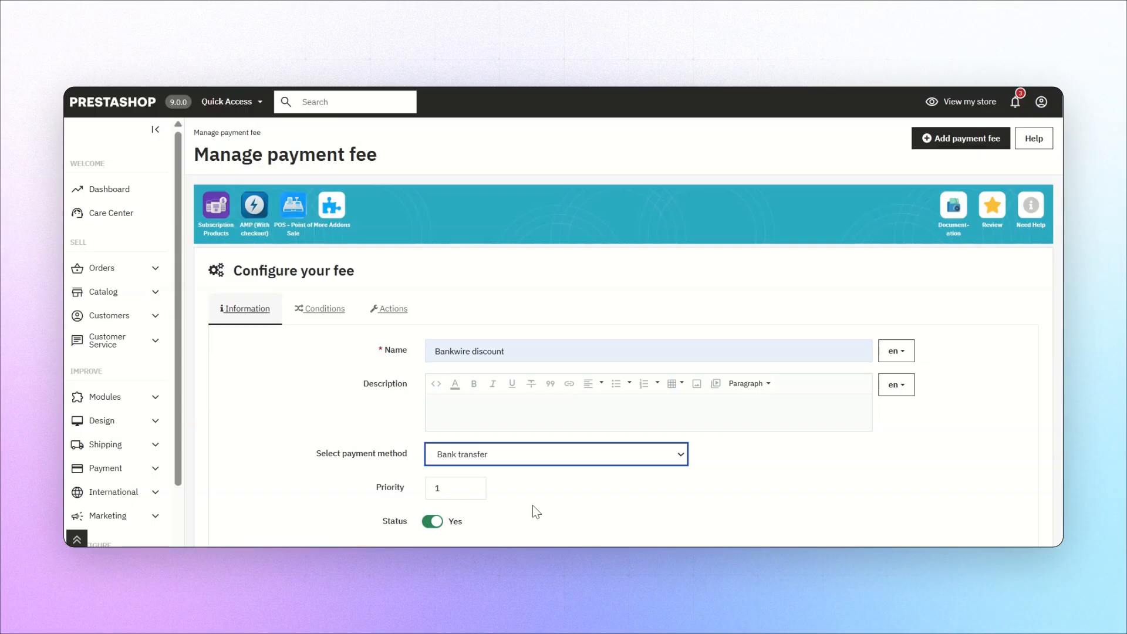
{"action": "left_click", "coordinate": [306, 320]}
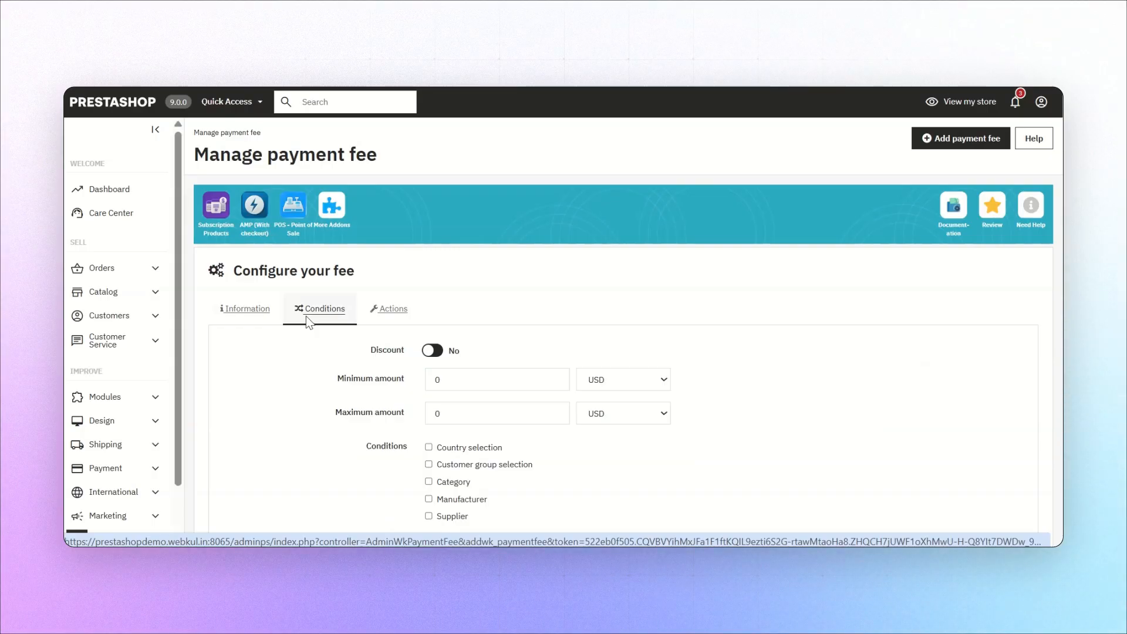
{"action": "left_click", "coordinate": [429, 358]}
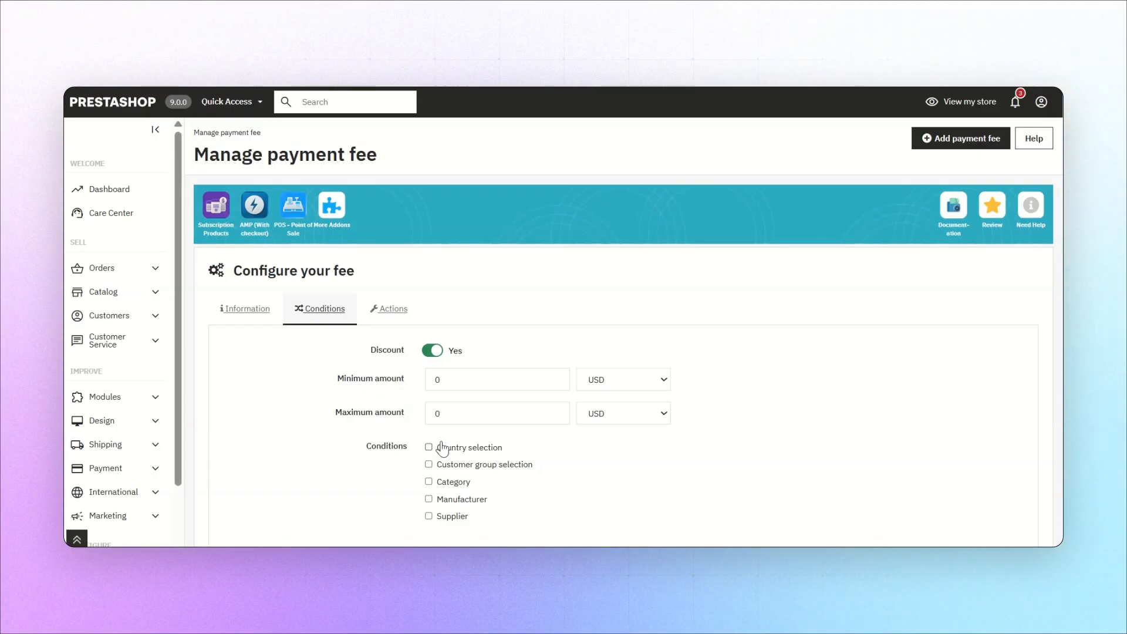
Apply the bankwire discount as Amount + Percent with an amount of 10 USD, and save it
{"action": "left_click", "coordinate": [389, 318]}
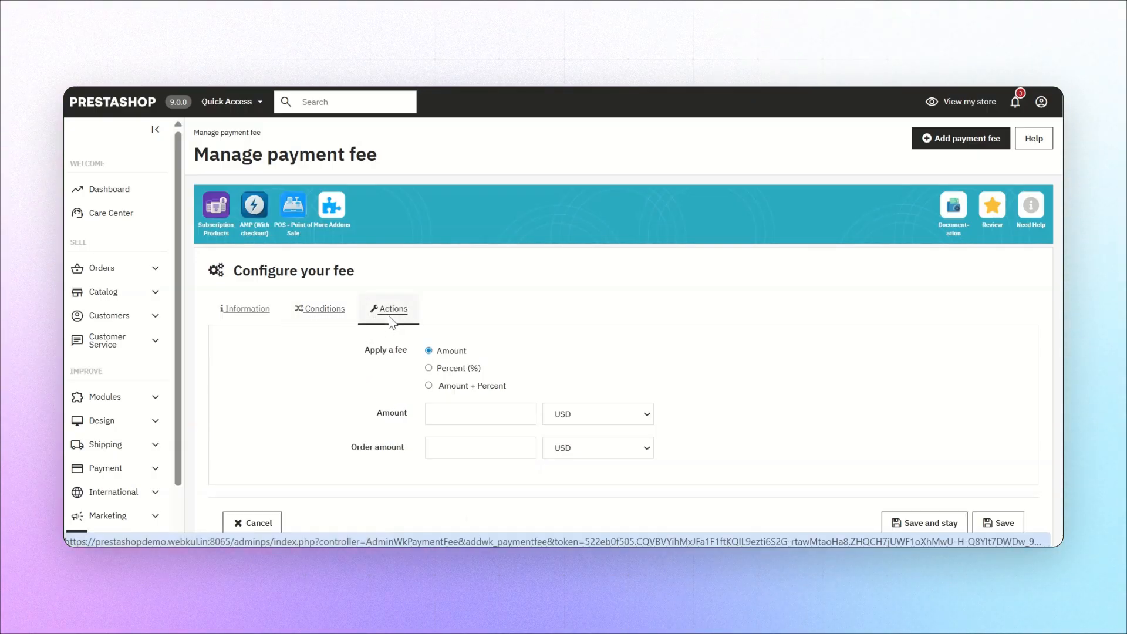
{"action": "scroll", "coordinate": [381, 362], "scroll_direction": "down", "scroll_amount": 1}
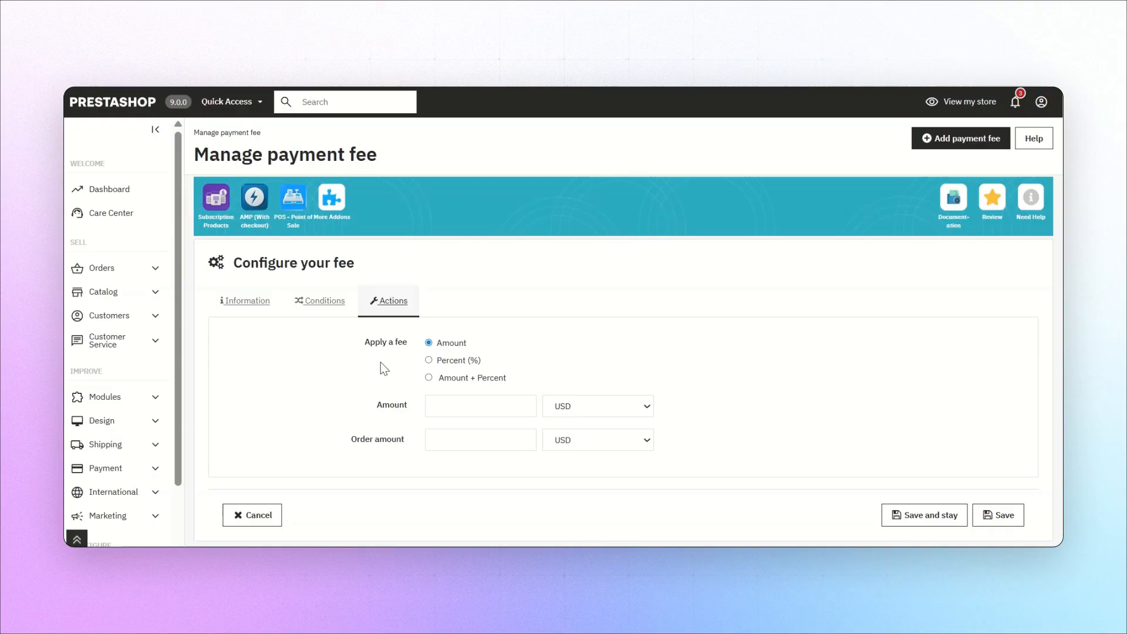
{"action": "left_click", "coordinate": [443, 365]}
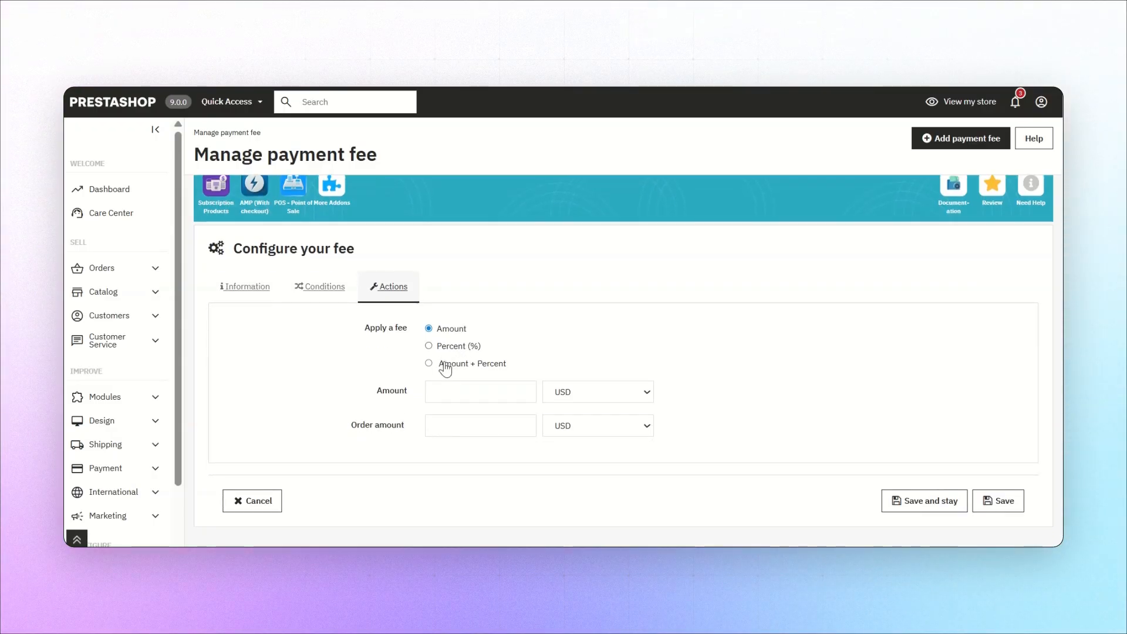
{"action": "left_click", "coordinate": [434, 391]}
{"action": "type", "text": "10"}
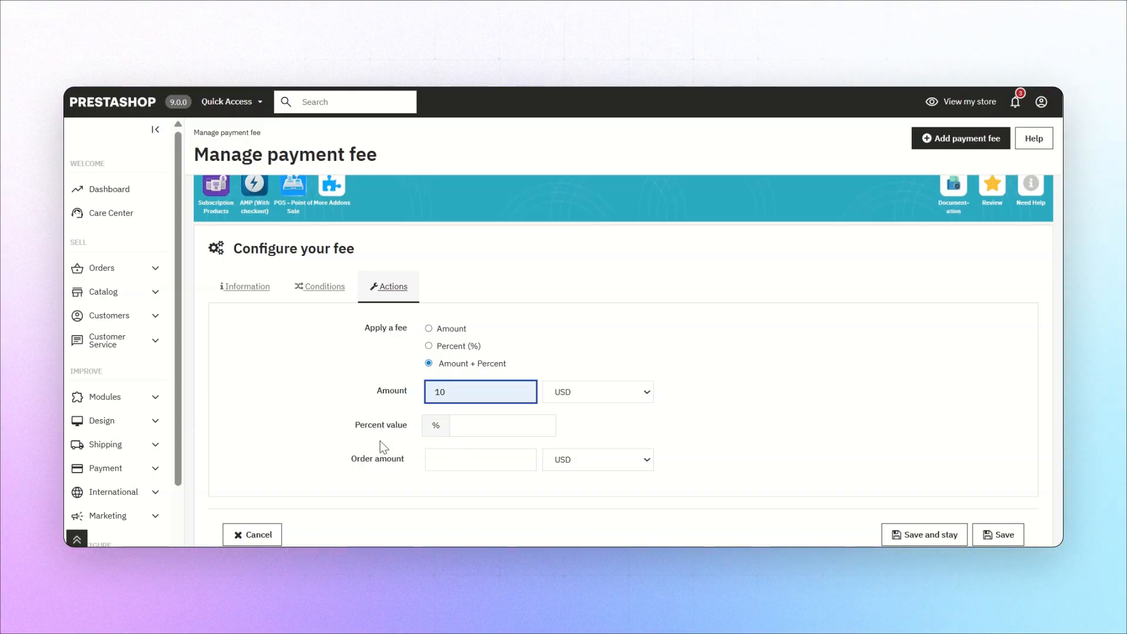
{"action": "mouse_move", "coordinate": [376, 461]}
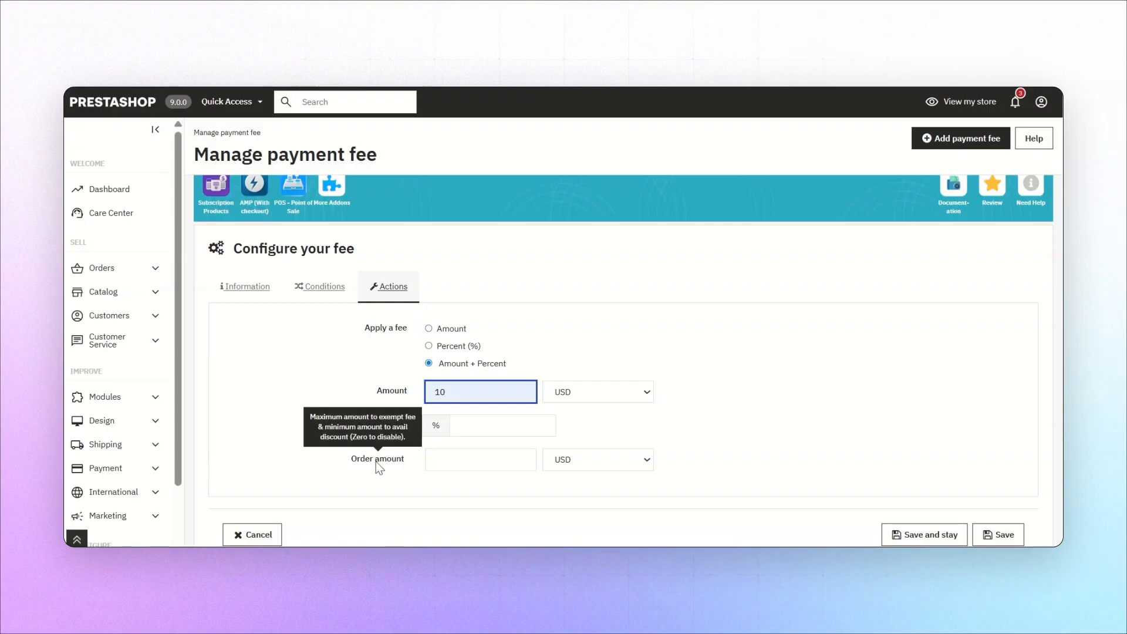
{"action": "left_click", "coordinate": [988, 537]}
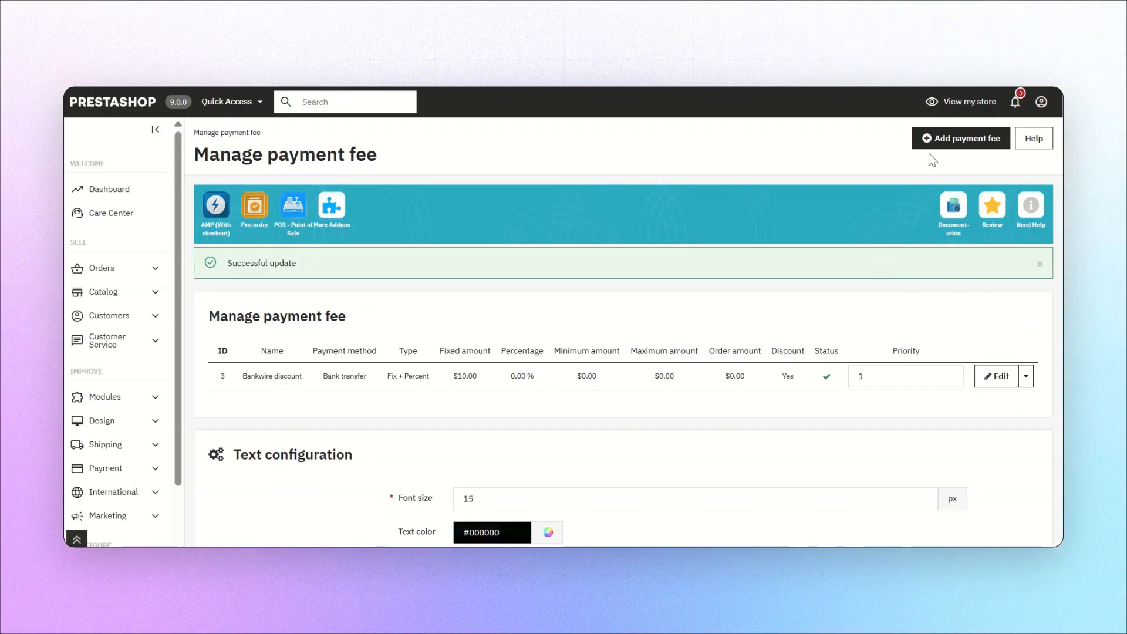
Add a payment fee named "Cash on delivery extra fee" for Cash on delivery (COD) with priority 2
{"action": "left_click", "coordinate": [957, 142]}
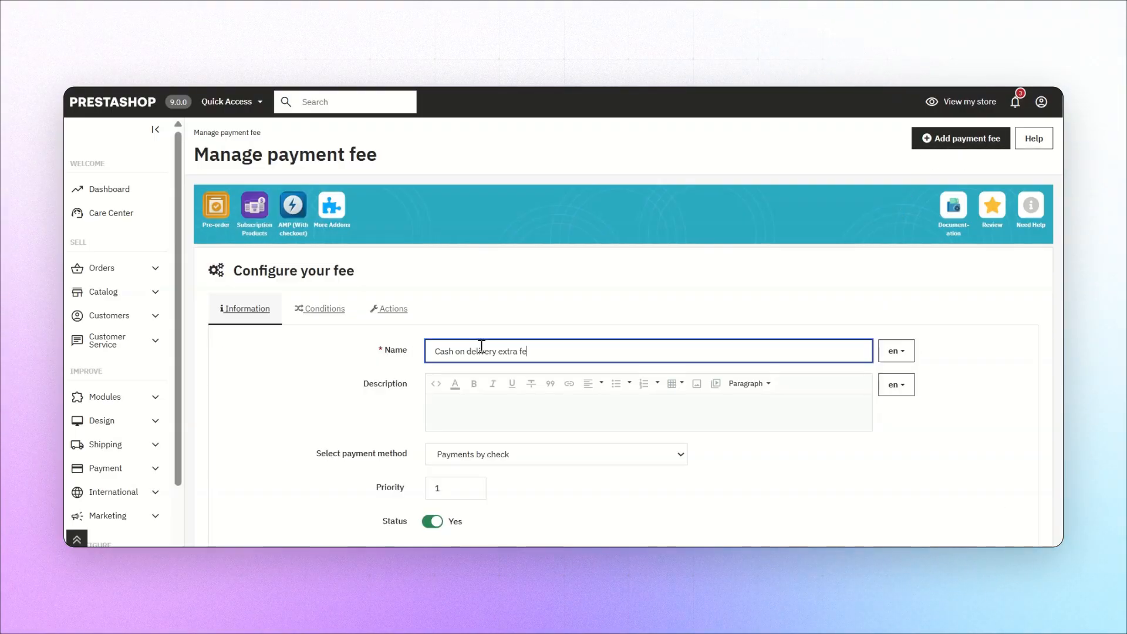
{"action": "left_click", "coordinate": [455, 458]}
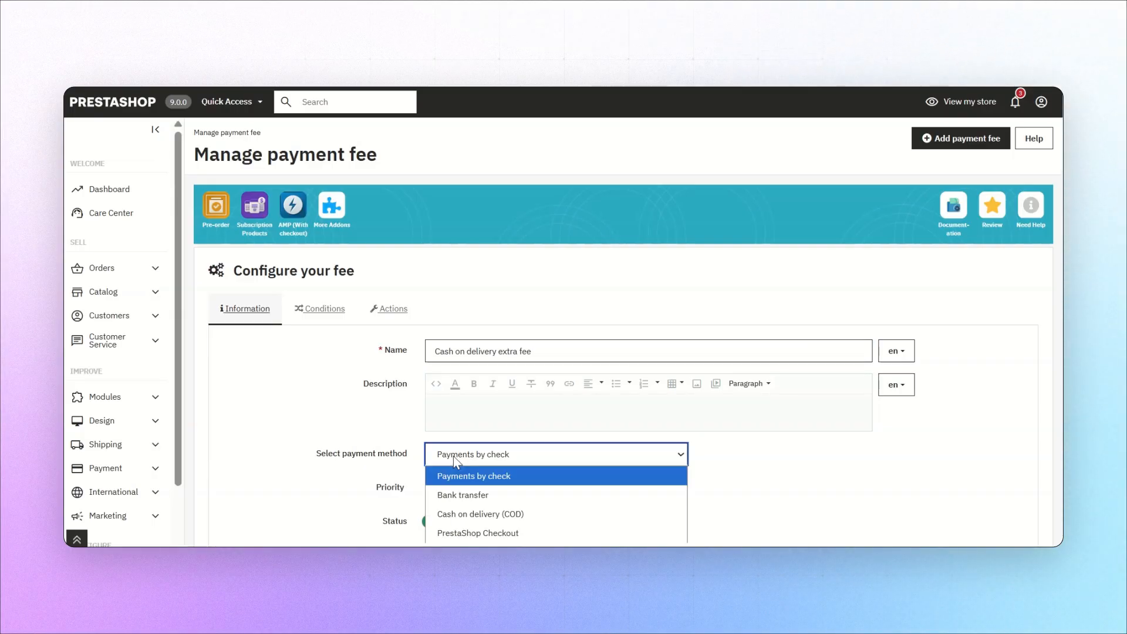
{"action": "left_click", "coordinate": [448, 511]}
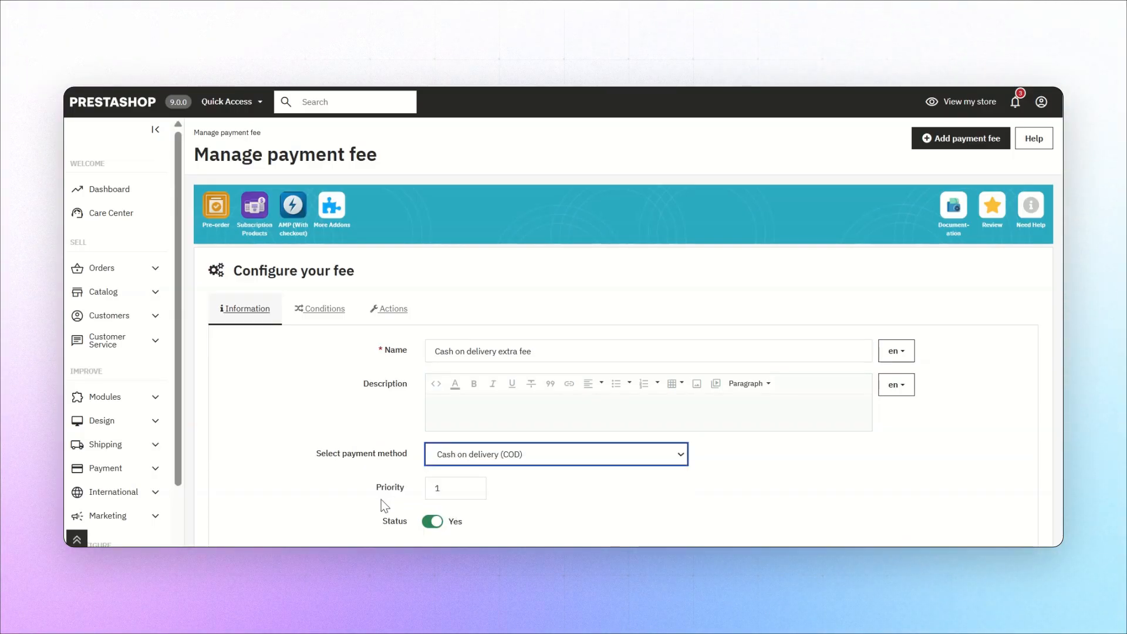
{"action": "double_click", "coordinate": [443, 487]}
{"action": "key", "text": "BackSpace"}
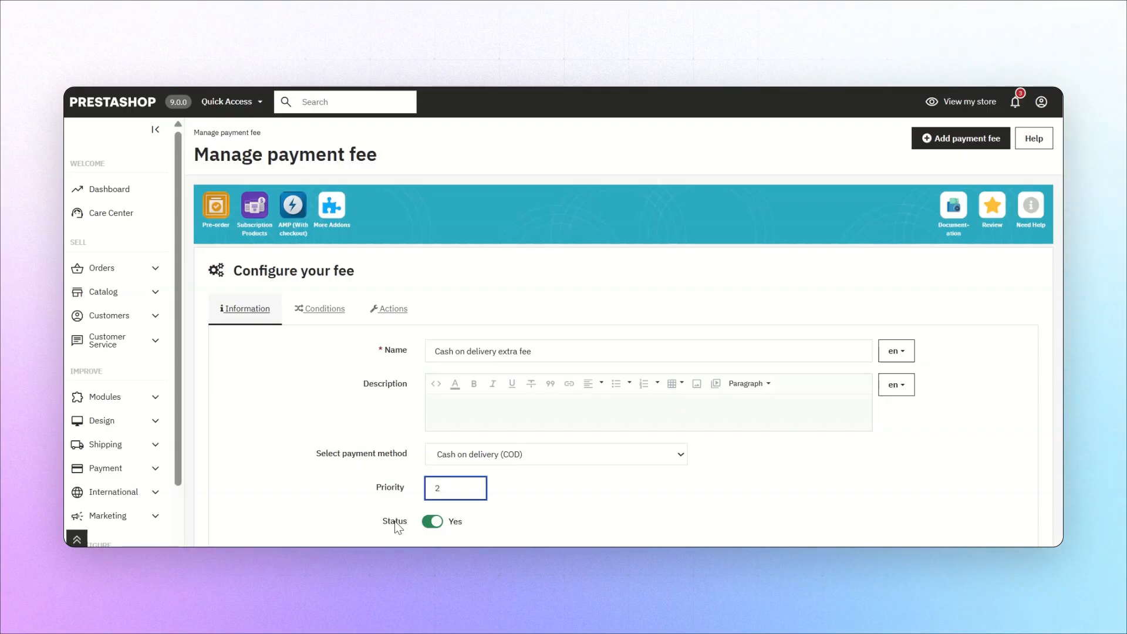
Leave the Discount condition off, apply the cash on delivery fee as a percentage of 2%, and save it
{"action": "left_click", "coordinate": [321, 312]}
{"action": "mouse_move", "coordinate": [397, 350]}
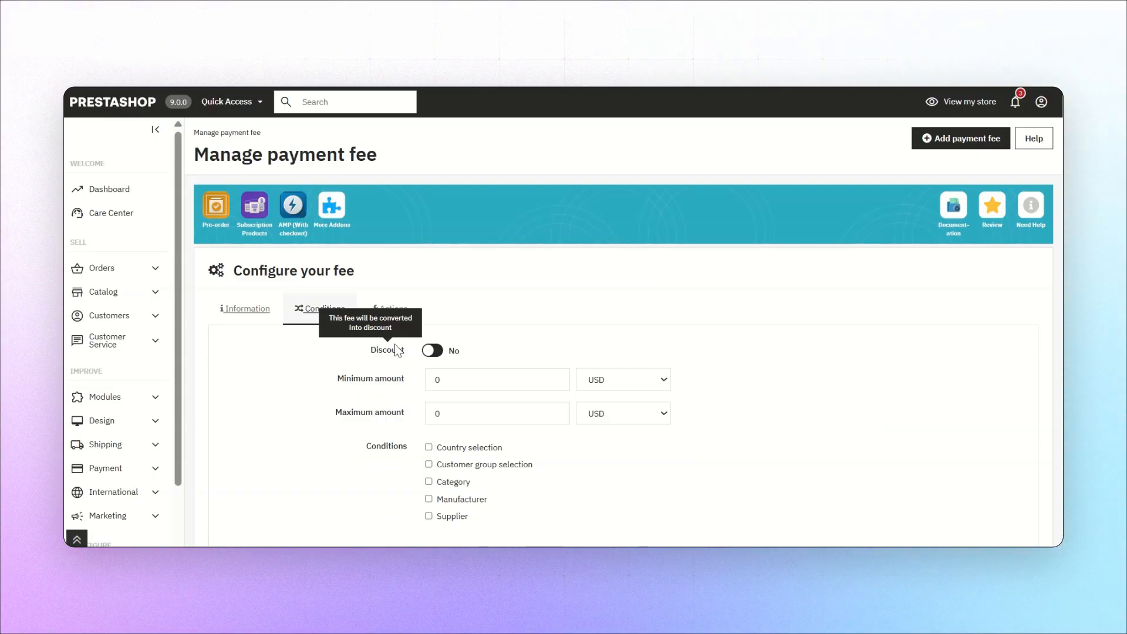
{"action": "left_click", "coordinate": [435, 387]}
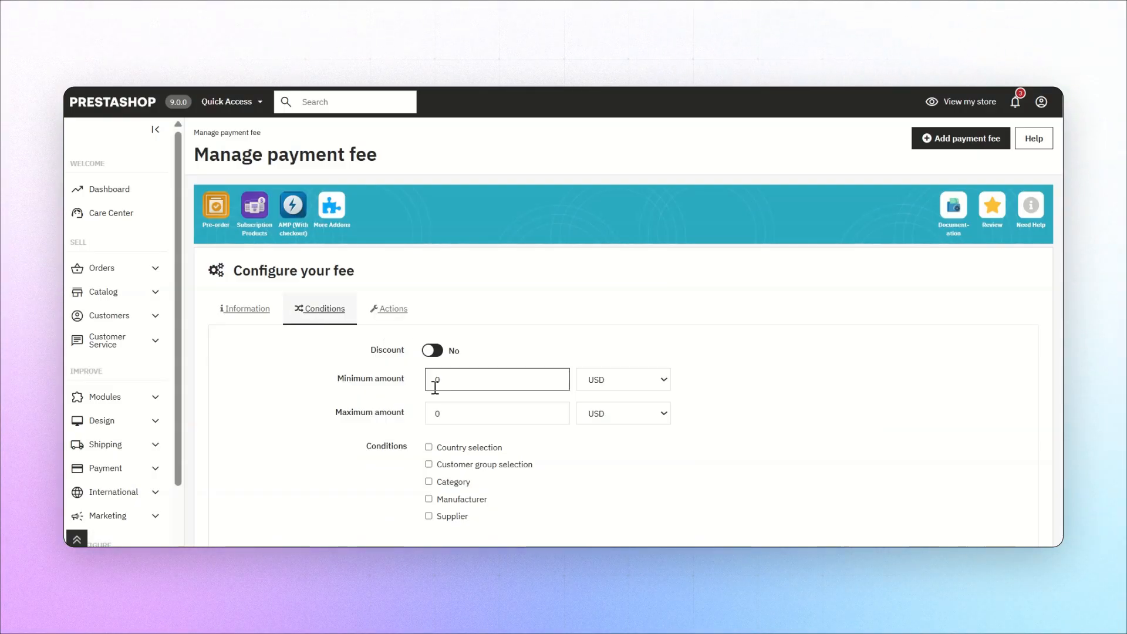
{"action": "left_click", "coordinate": [432, 397]}
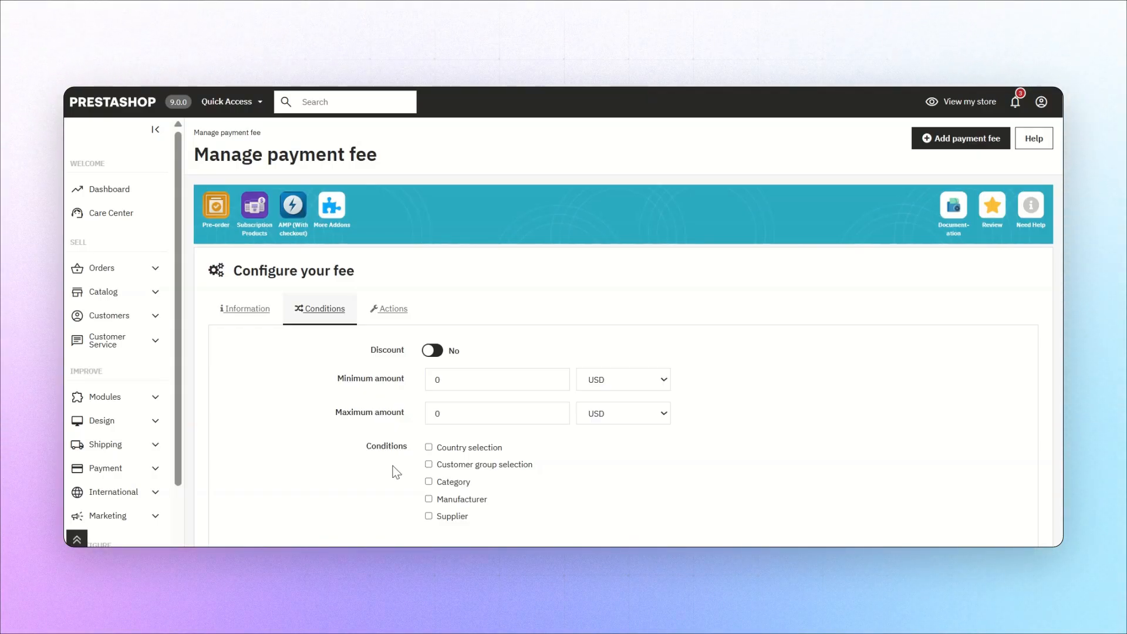
{"action": "left_click", "coordinate": [389, 308]}
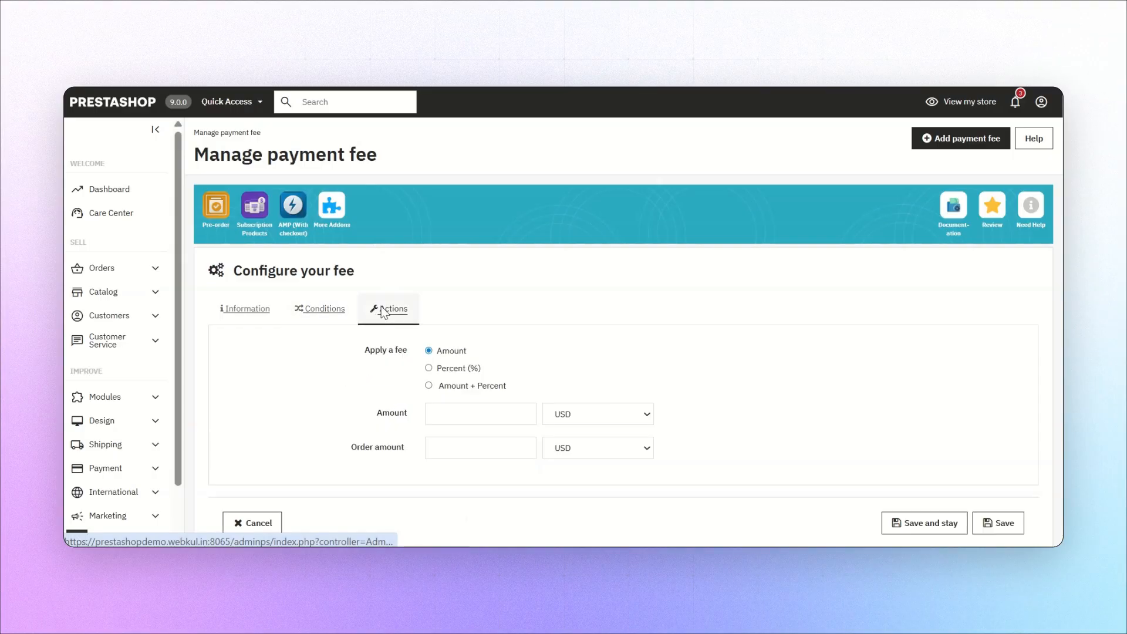
{"action": "left_click", "coordinate": [430, 368]}
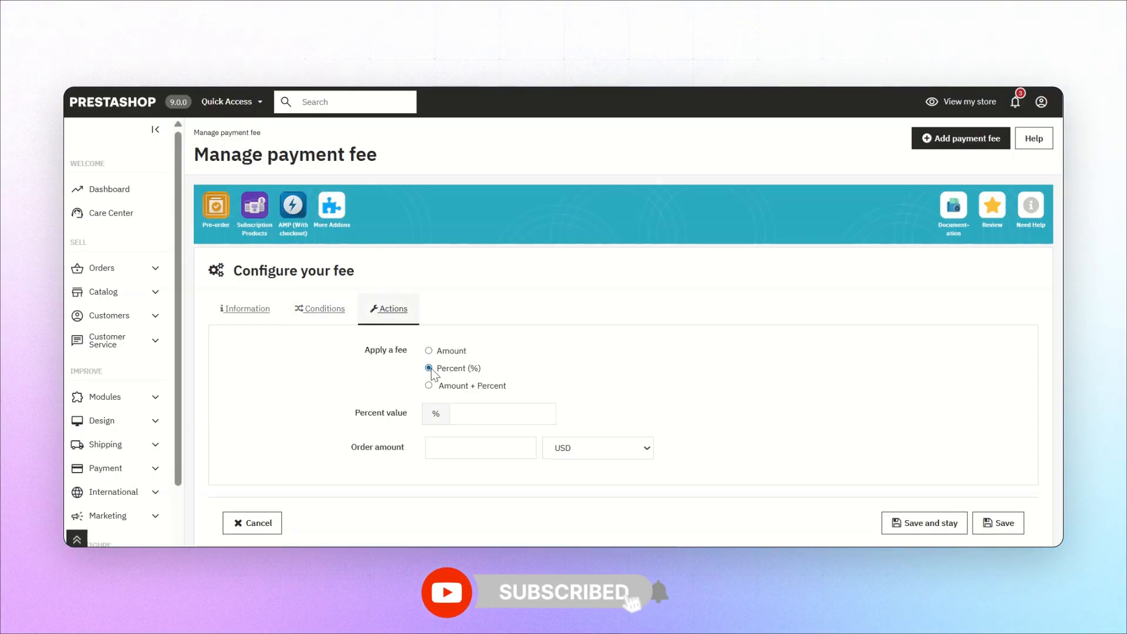
{"action": "left_click", "coordinate": [468, 413]}
{"action": "type", "text": "2"}
{"action": "scroll", "coordinate": [981, 446], "scroll_direction": "down", "scroll_amount": 1}
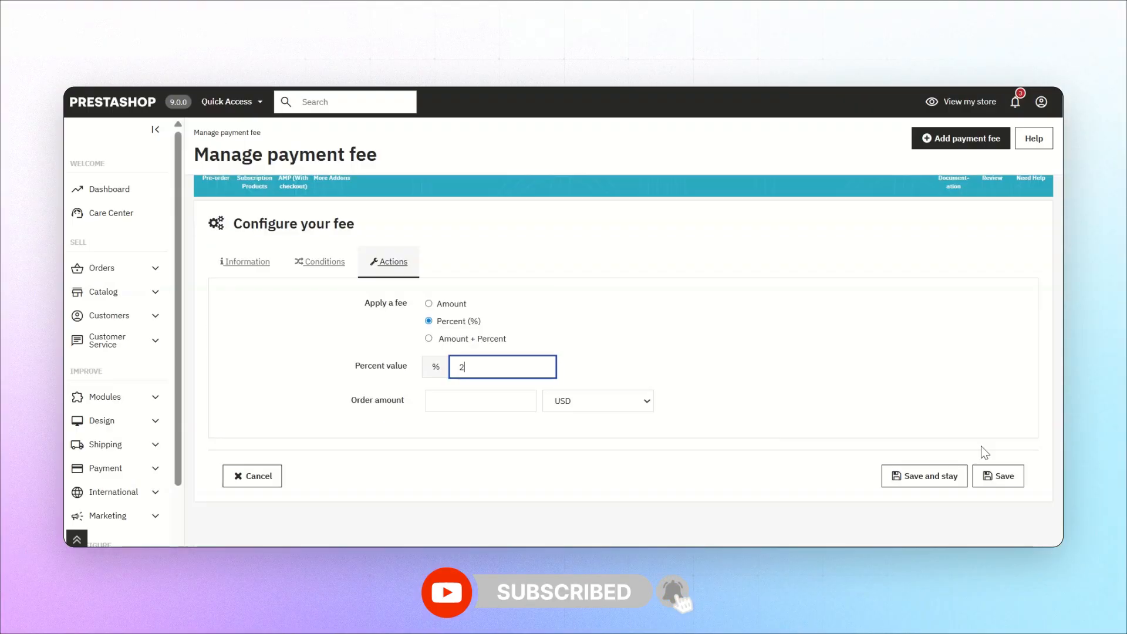
{"action": "left_click", "coordinate": [991, 479]}
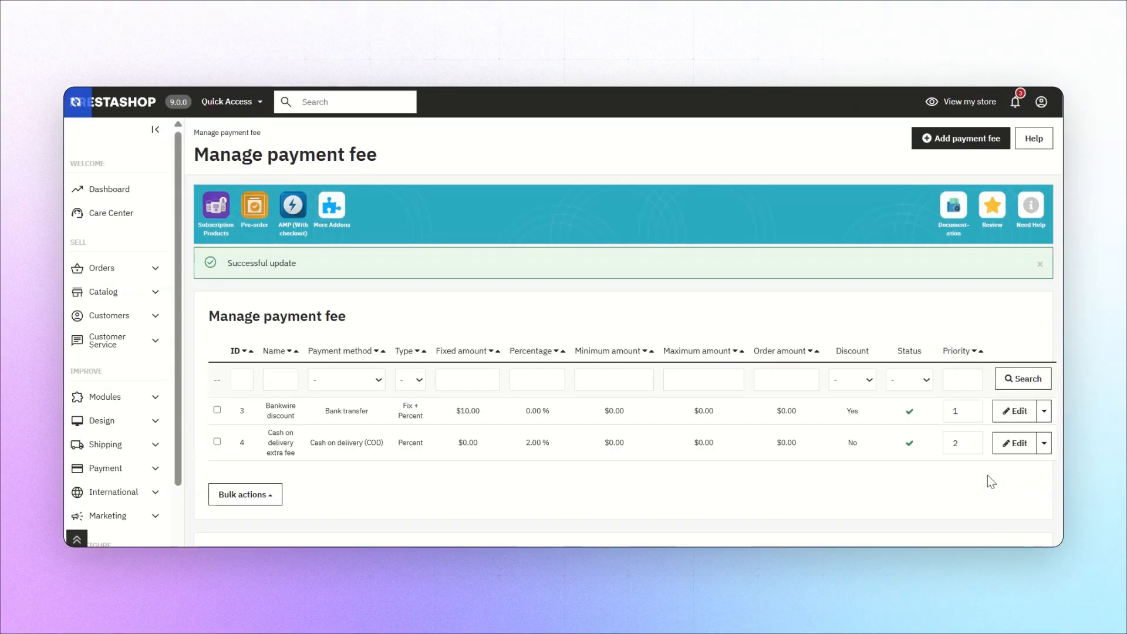
Review the text configuration settings for font size, text color, fee calculation basis, tax behaviour and invoice position
{"action": "scroll", "coordinate": [672, 364], "scroll_direction": "down", "scroll_amount": 4}
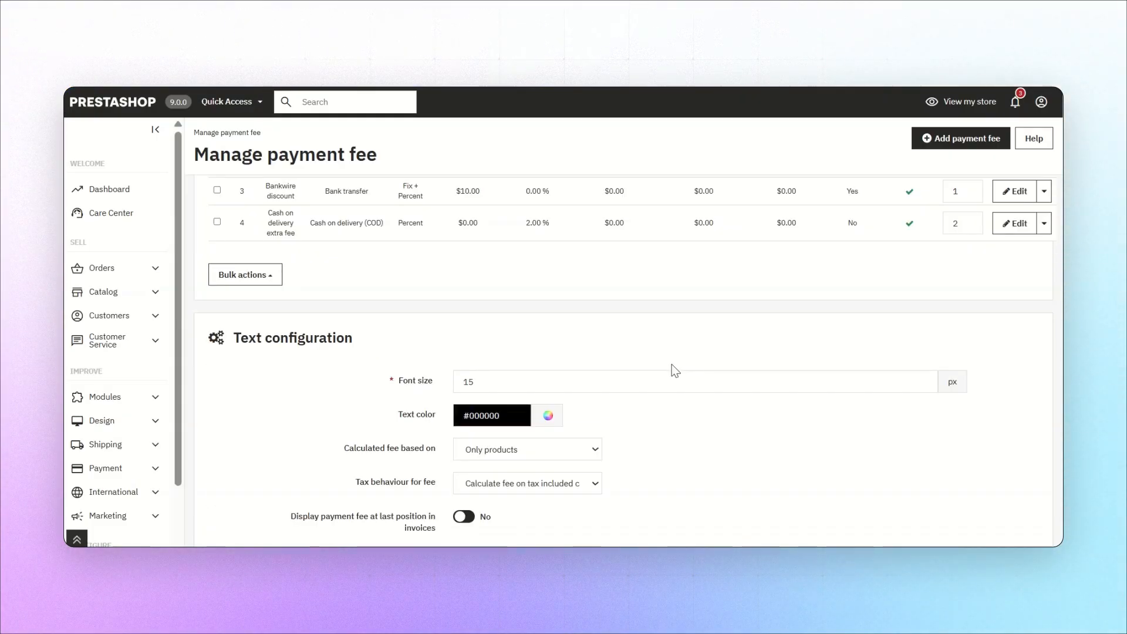
{"action": "left_click", "coordinate": [501, 386]}
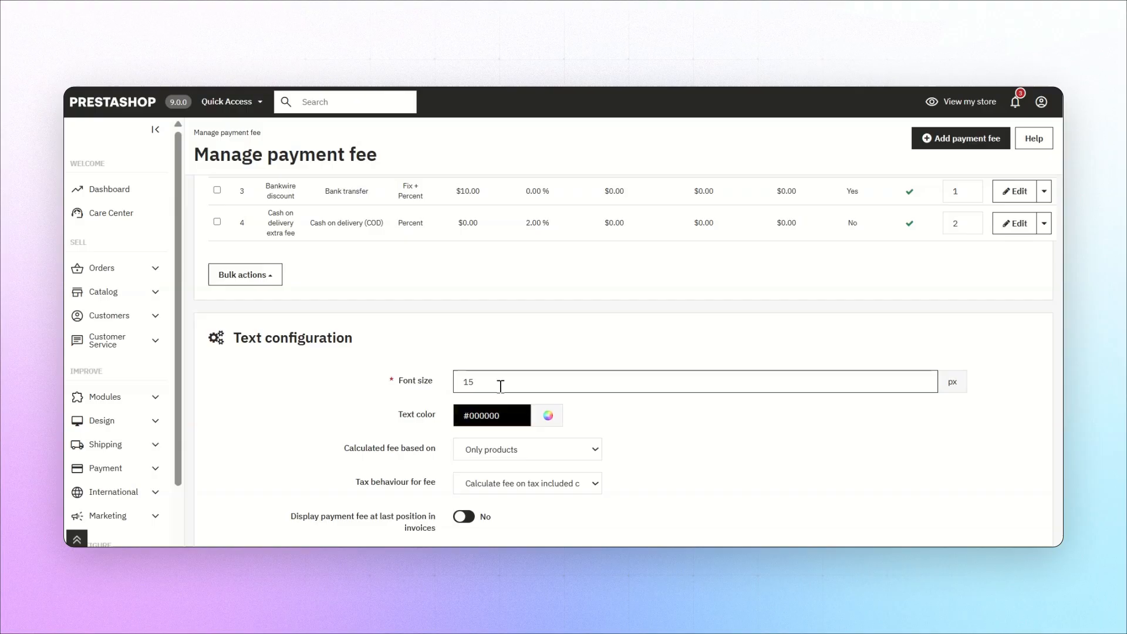
{"action": "left_click", "coordinate": [483, 421]}
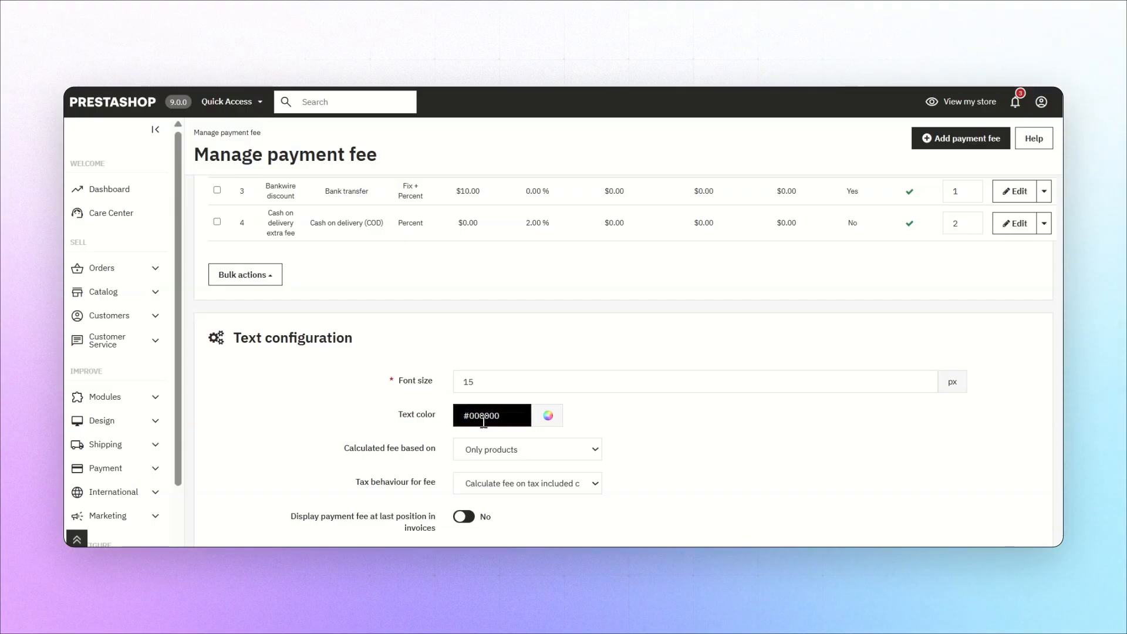
{"action": "left_click", "coordinate": [465, 379]}
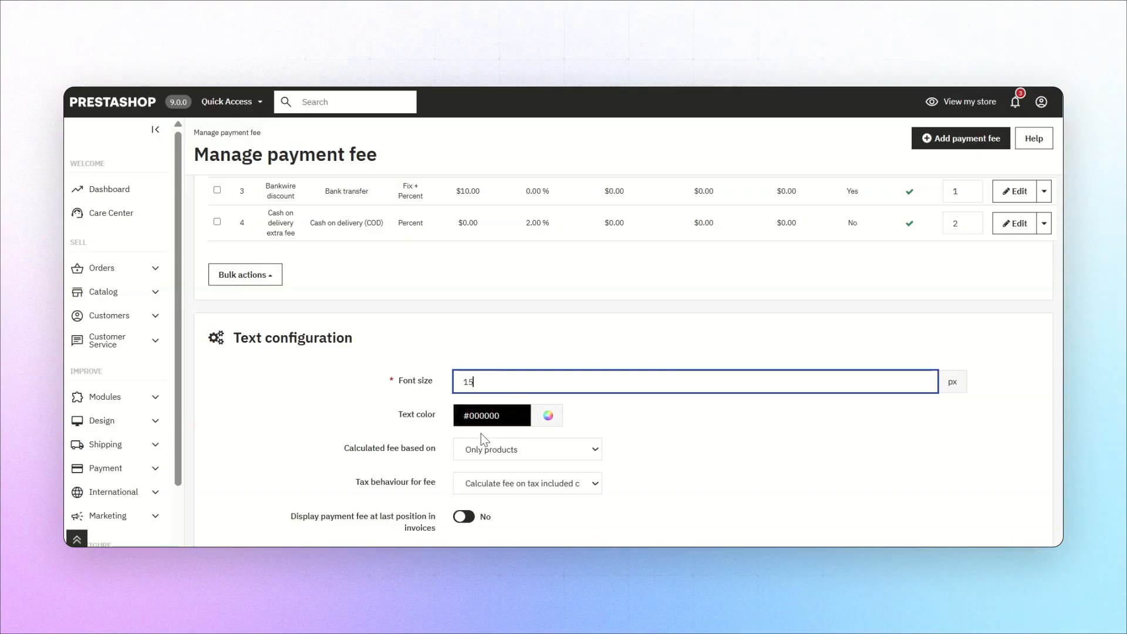
{"action": "left_click", "coordinate": [470, 451]}
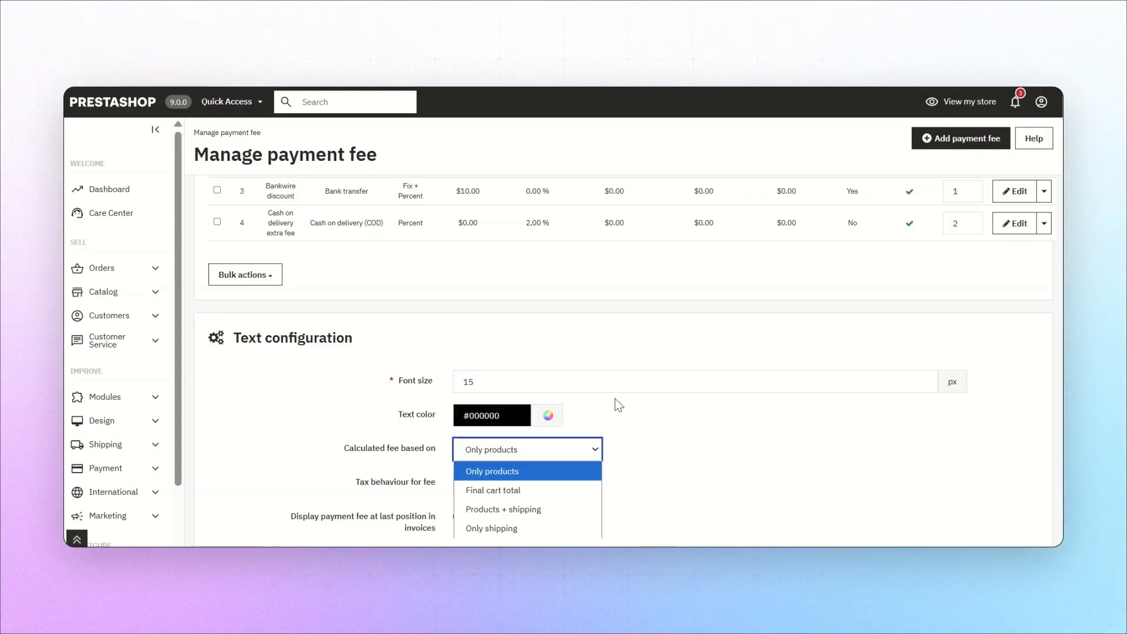
{"action": "scroll", "coordinate": [608, 461], "scroll_direction": "down", "scroll_amount": 1}
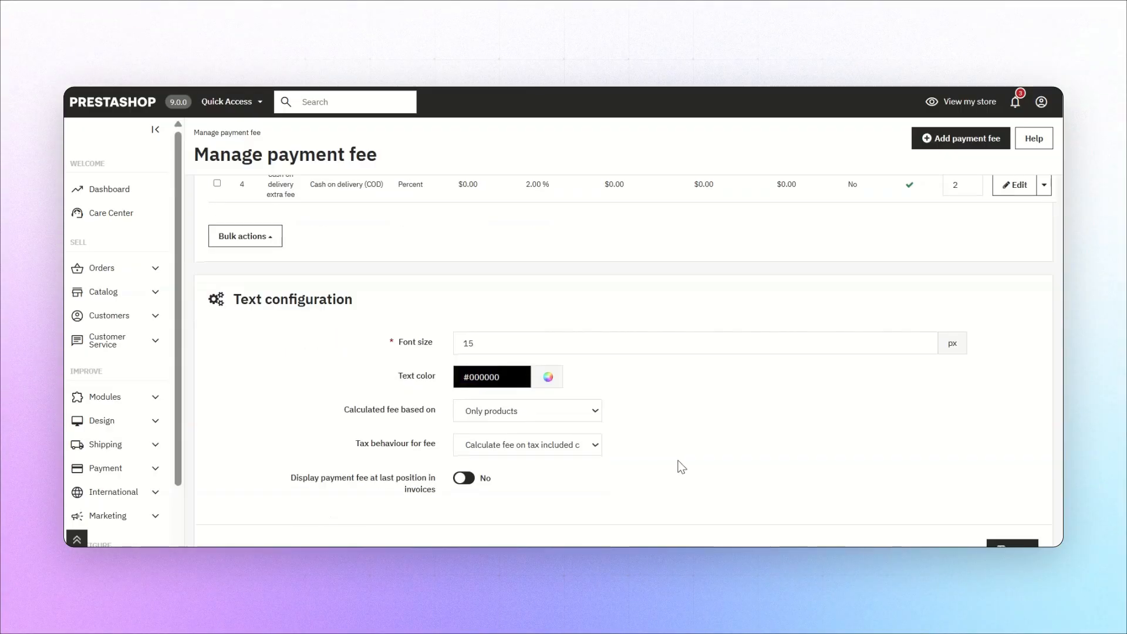
{"action": "left_click", "coordinate": [566, 440]}
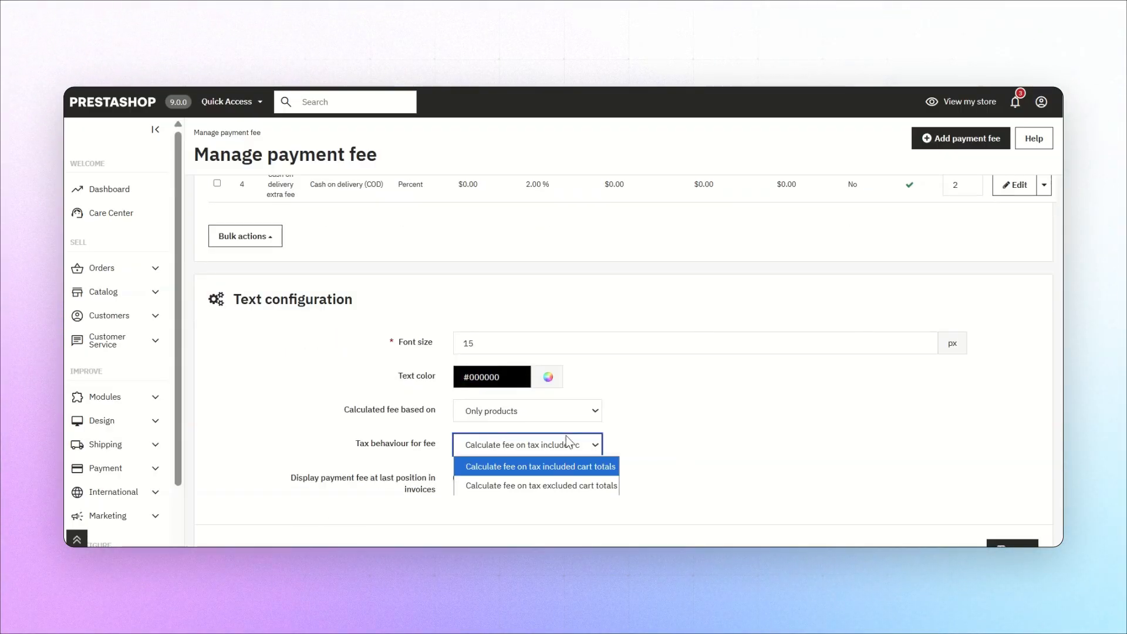
{"action": "left_click", "coordinate": [711, 447]}
{"action": "scroll", "coordinate": [713, 449], "scroll_direction": "down", "scroll_amount": 1}
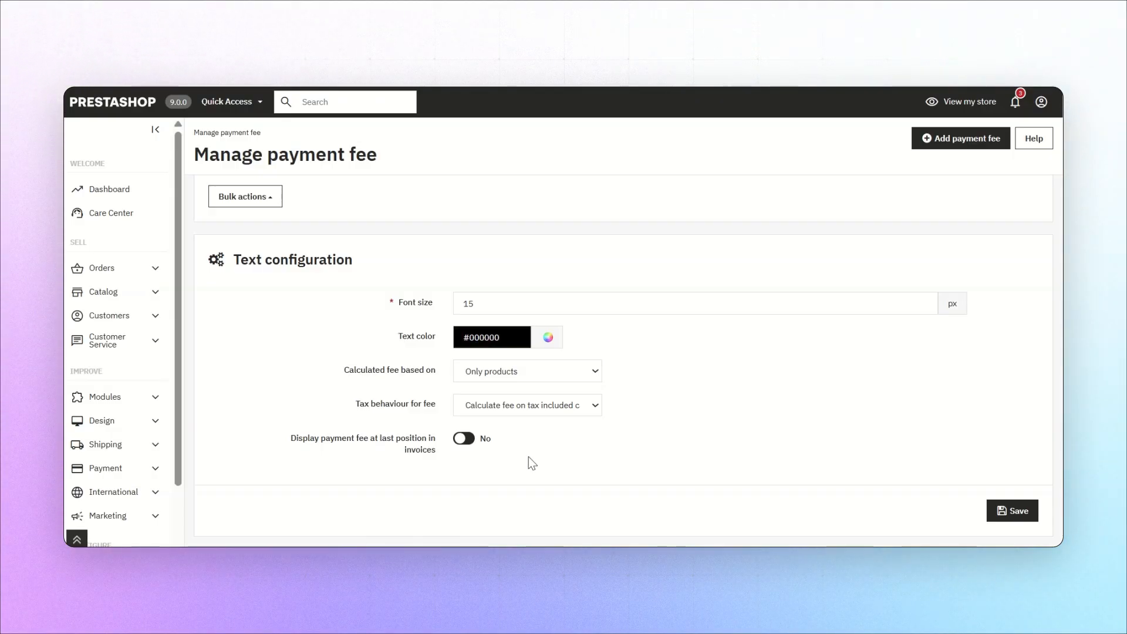
Save the text configuration settings for the payment fees
{"action": "left_click", "coordinate": [1018, 511]}
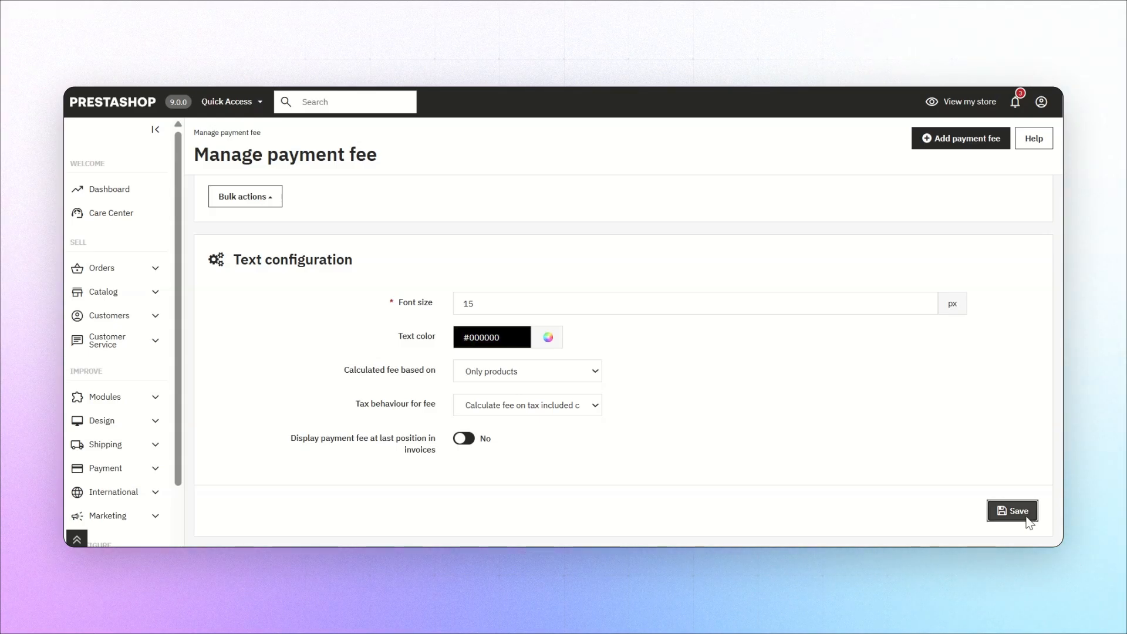
{"action": "left_click", "coordinate": [1027, 519]}
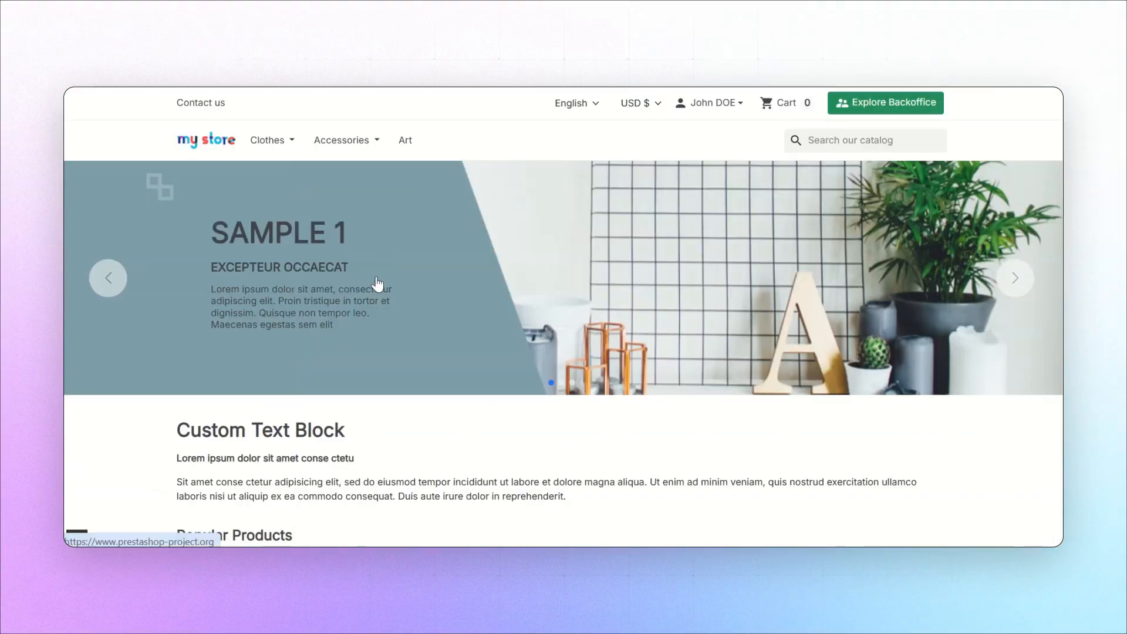
On the storefront, add the Hummingbird printed t-shirt from the popular products to the cart and open the shopping cart
{"action": "scroll", "coordinate": [376, 276], "scroll_direction": "down", "scroll_amount": 5}
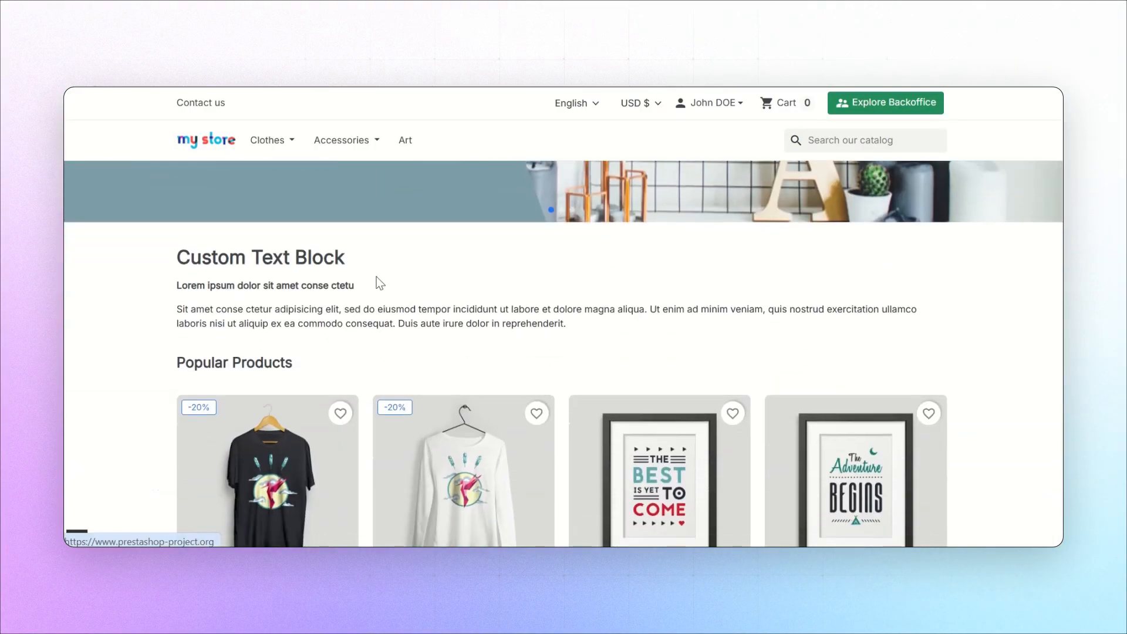
{"action": "scroll", "coordinate": [253, 470], "scroll_direction": "down", "scroll_amount": 2}
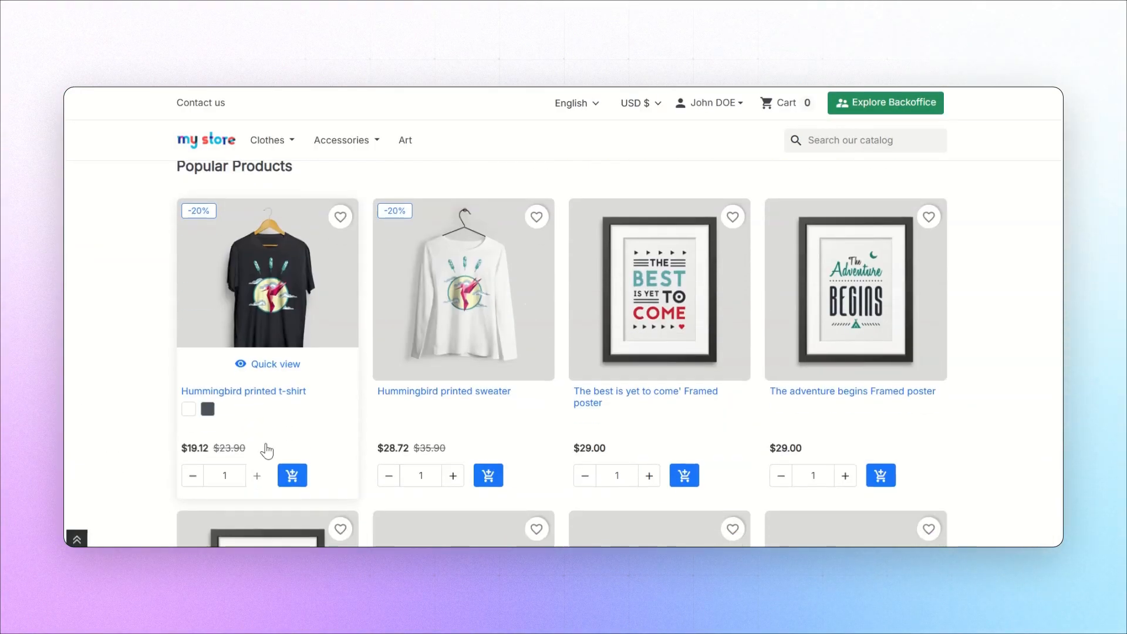
{"action": "left_click", "coordinate": [286, 479]}
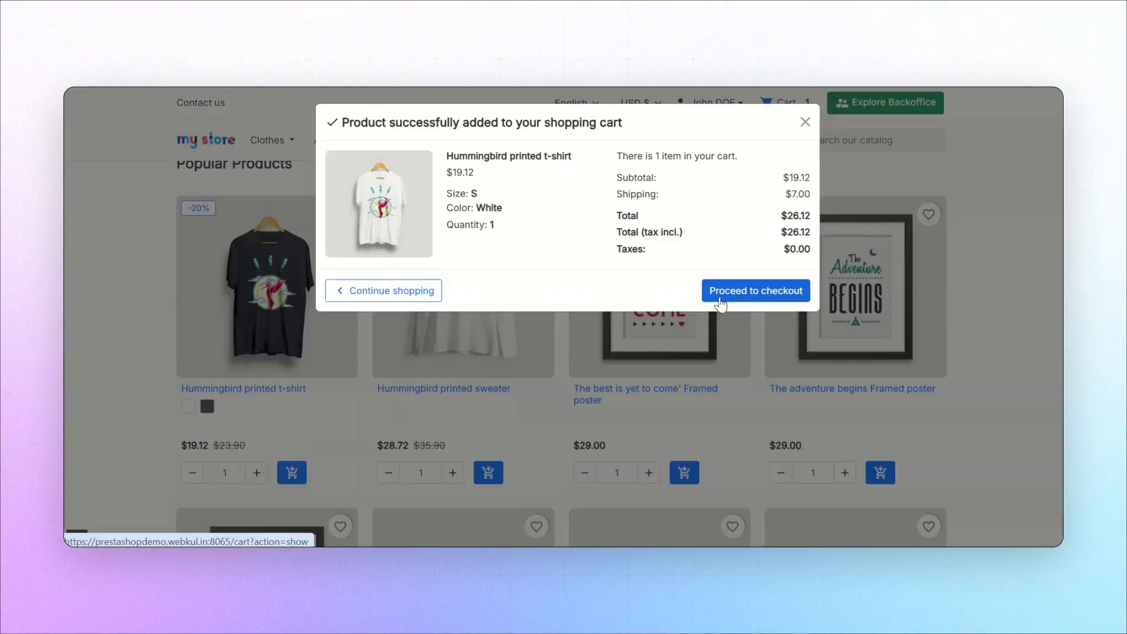
{"action": "left_click", "coordinate": [754, 289]}
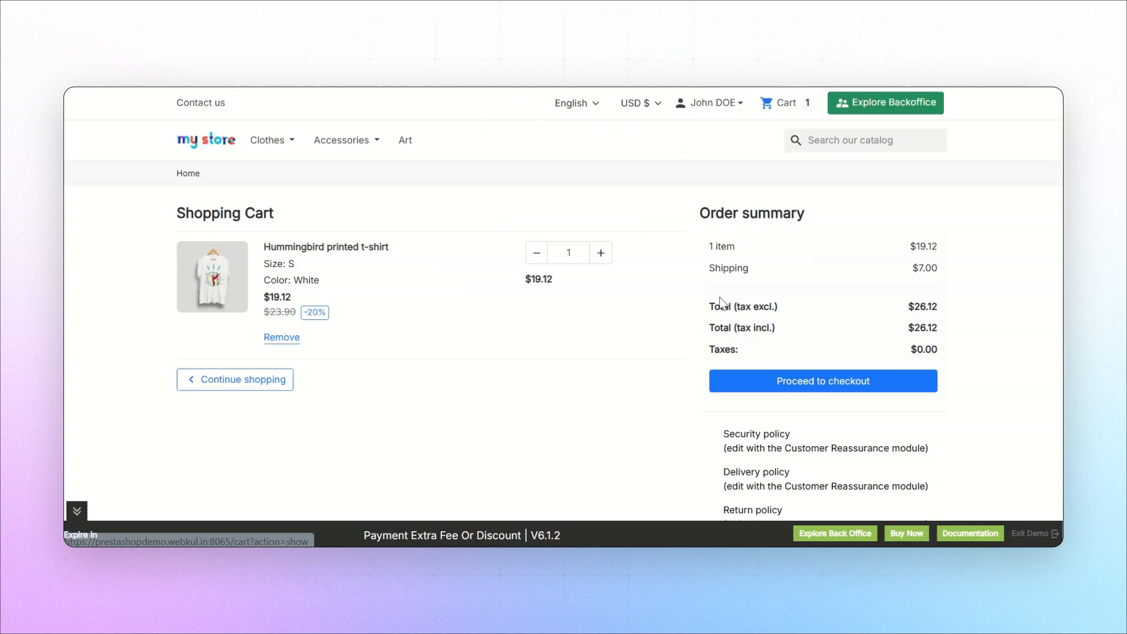
Proceed through checkout with the preselected Demo Address and the My carrier shipping method to reach the payment stage
{"action": "left_click", "coordinate": [760, 382]}
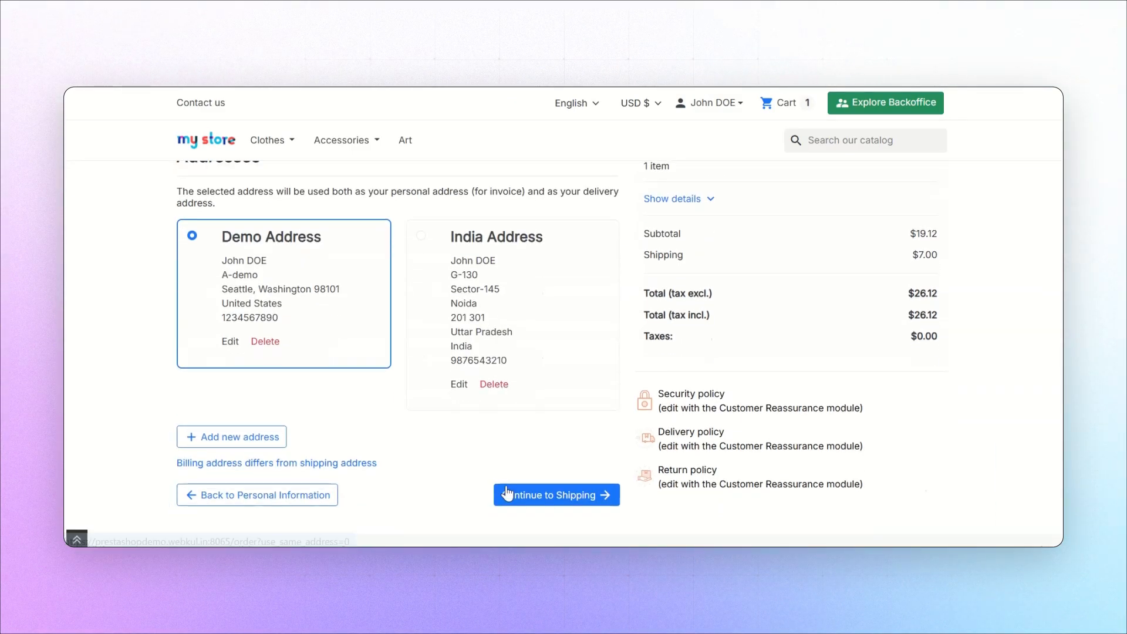
{"action": "left_click", "coordinate": [506, 491]}
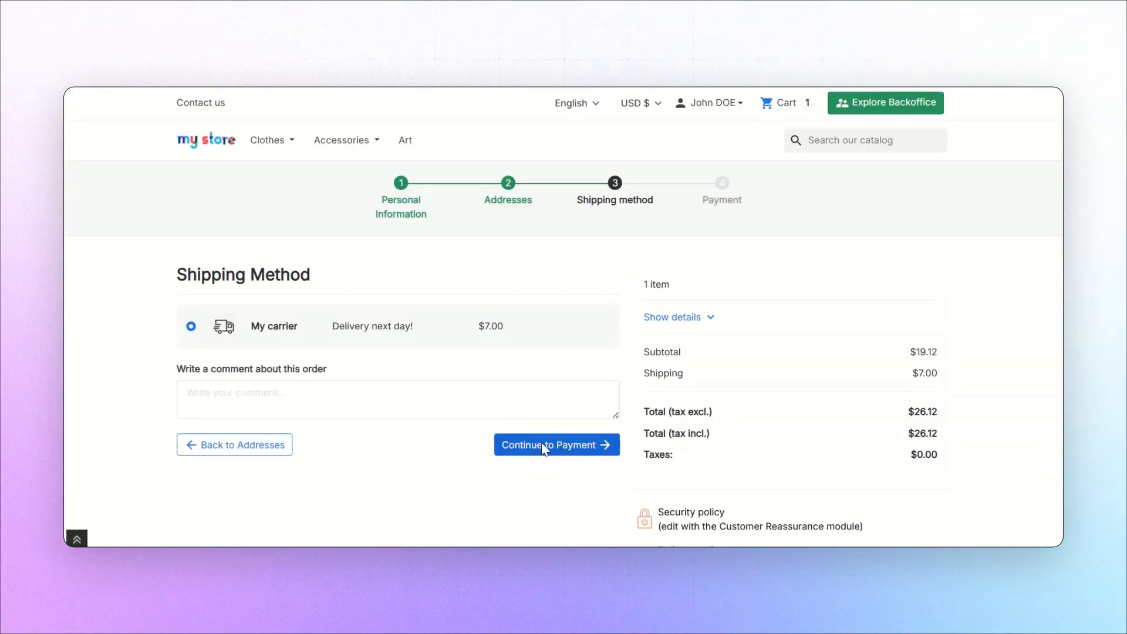
{"action": "left_click", "coordinate": [545, 447]}
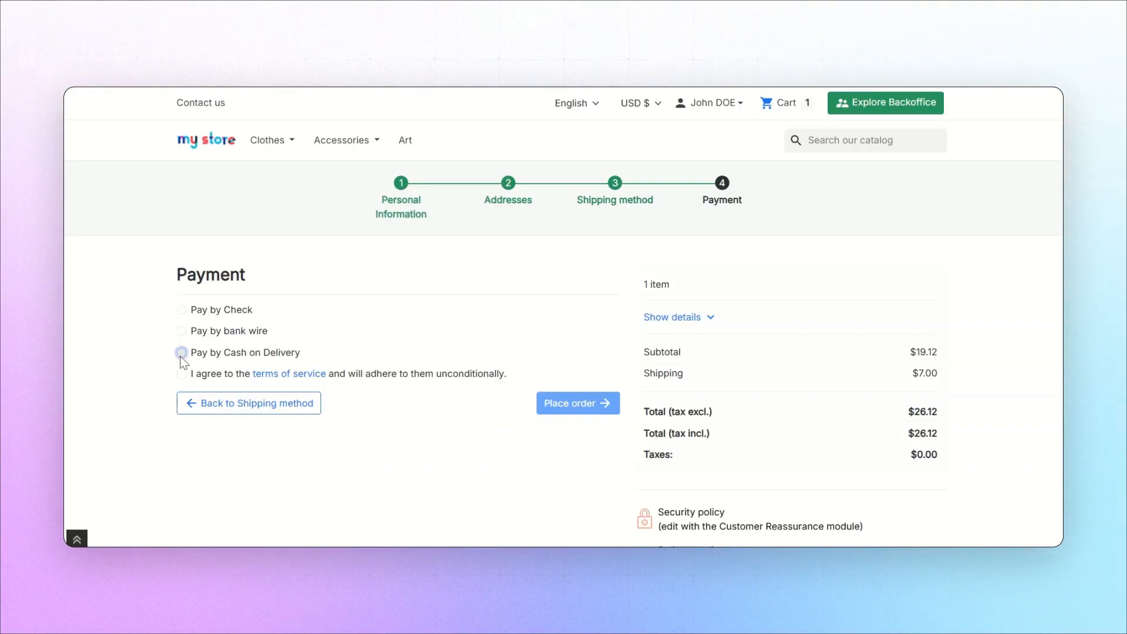
Choose Pay by Cash on Delivery and check the additional fee shown for it
{"action": "left_click", "coordinate": [181, 354]}
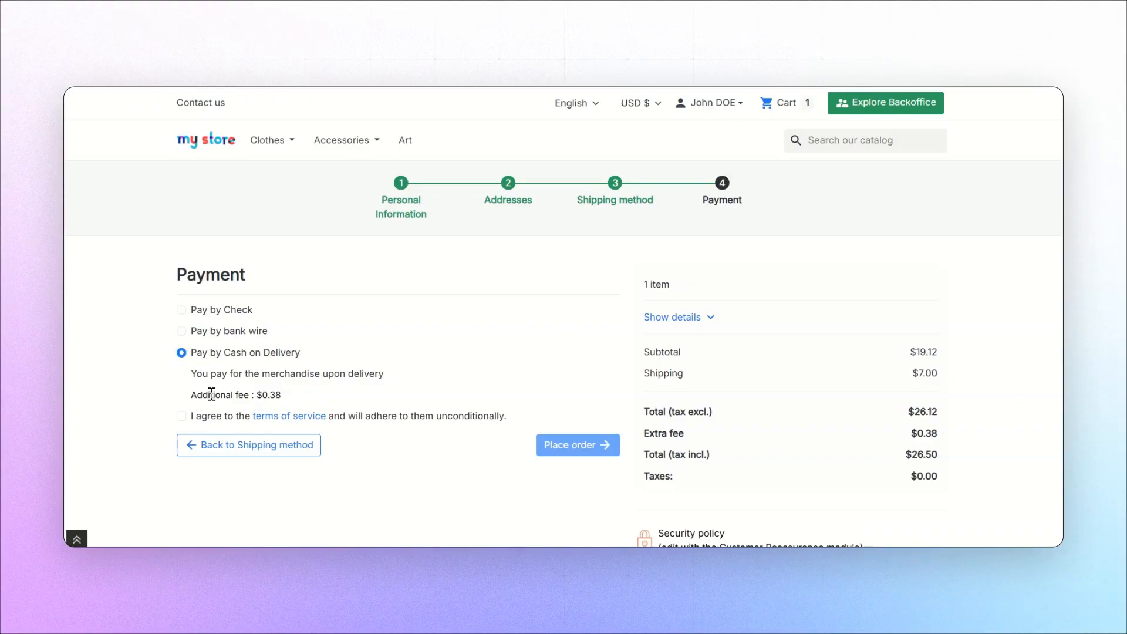
{"action": "left_click_drag", "start_coordinate": [211, 395], "coordinate": [287, 401]}
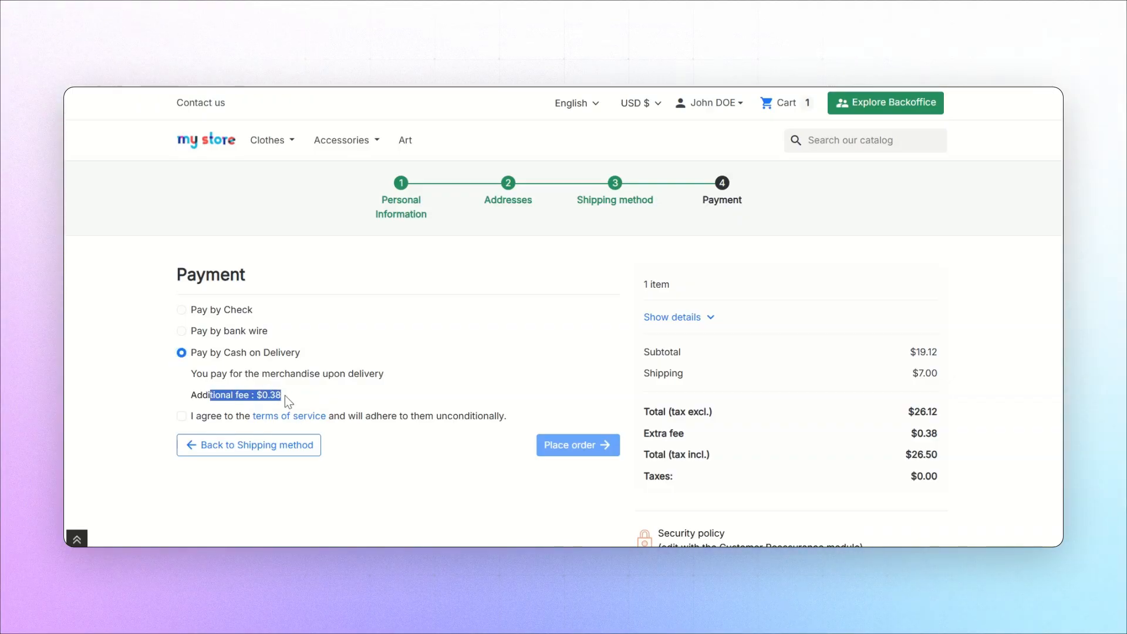
Choose Pay by bank wire, check its discount, and place the order with the terms of service accepted
{"action": "left_click", "coordinate": [182, 332]}
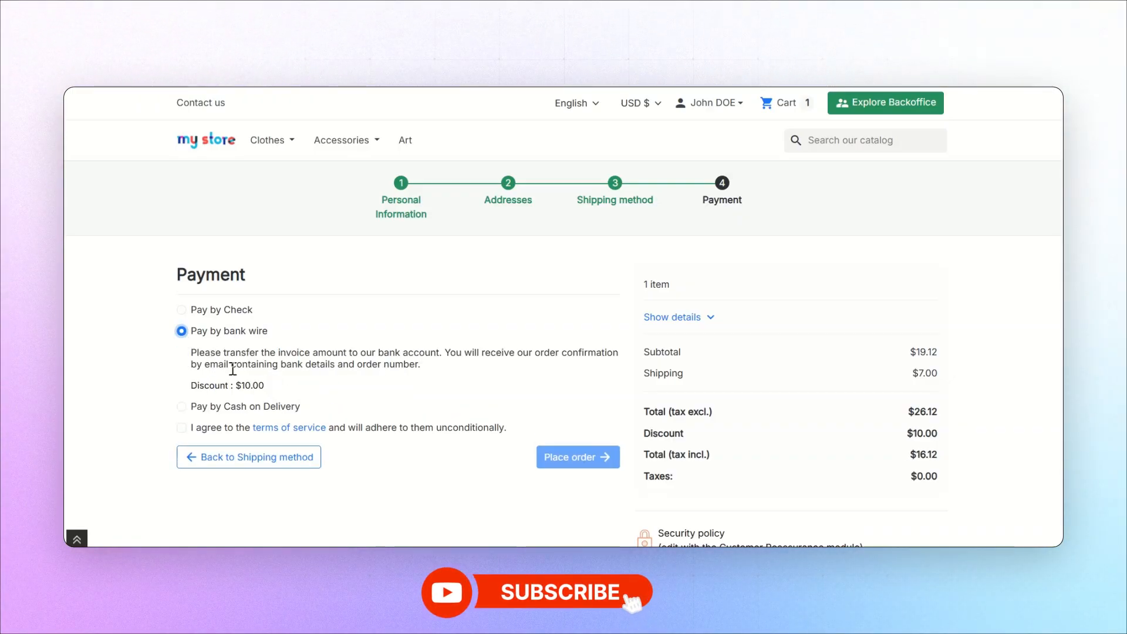
{"action": "left_click_drag", "start_coordinate": [233, 385], "coordinate": [289, 392]}
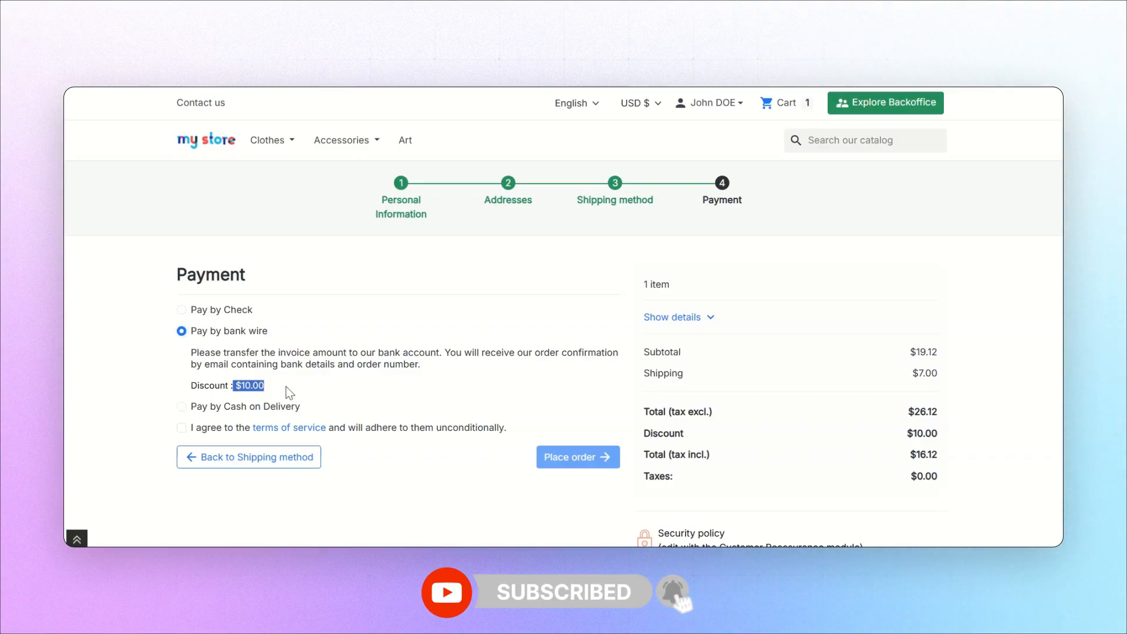
{"action": "left_click", "coordinate": [189, 429]}
{"action": "left_click", "coordinate": [554, 464]}
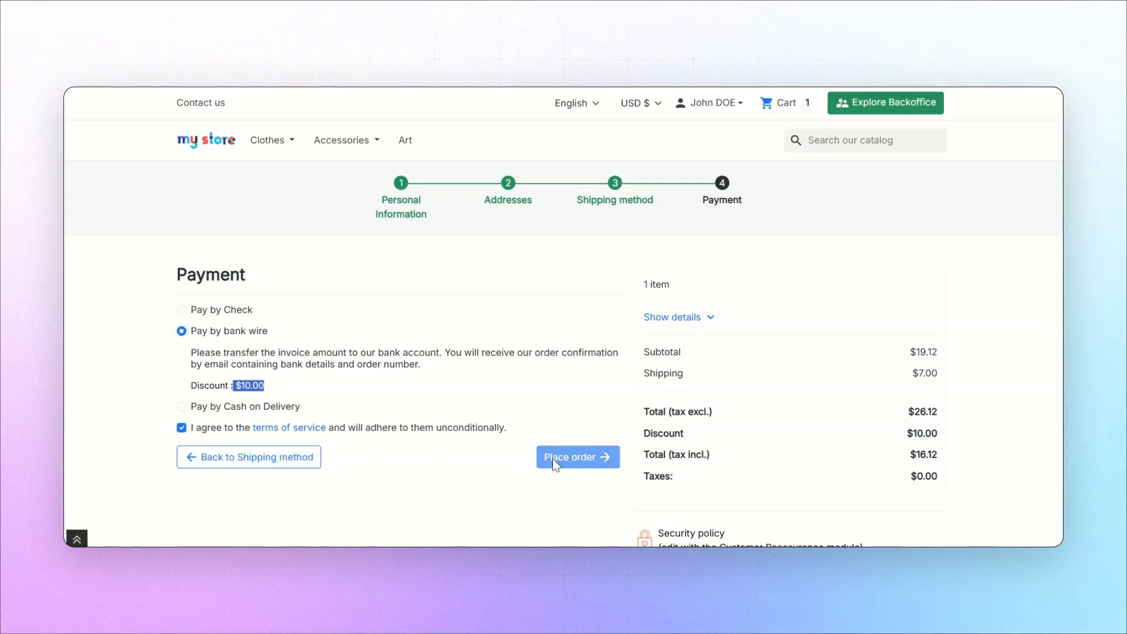